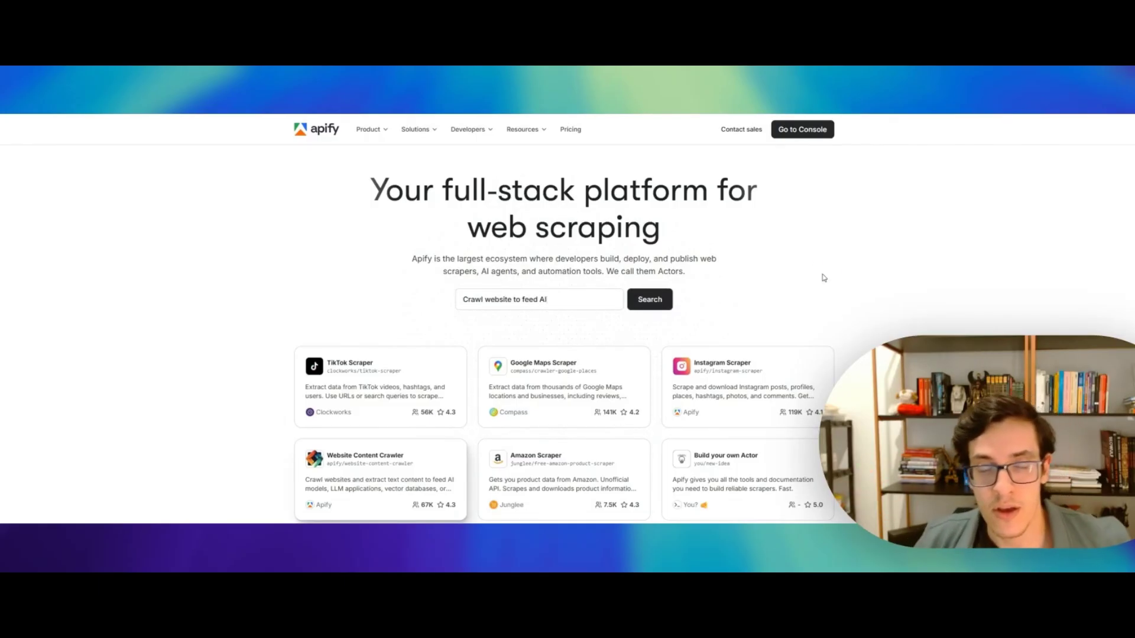
Search the Apify Store for "linkedin" and browse the matching Actors.
left_click(532, 299)
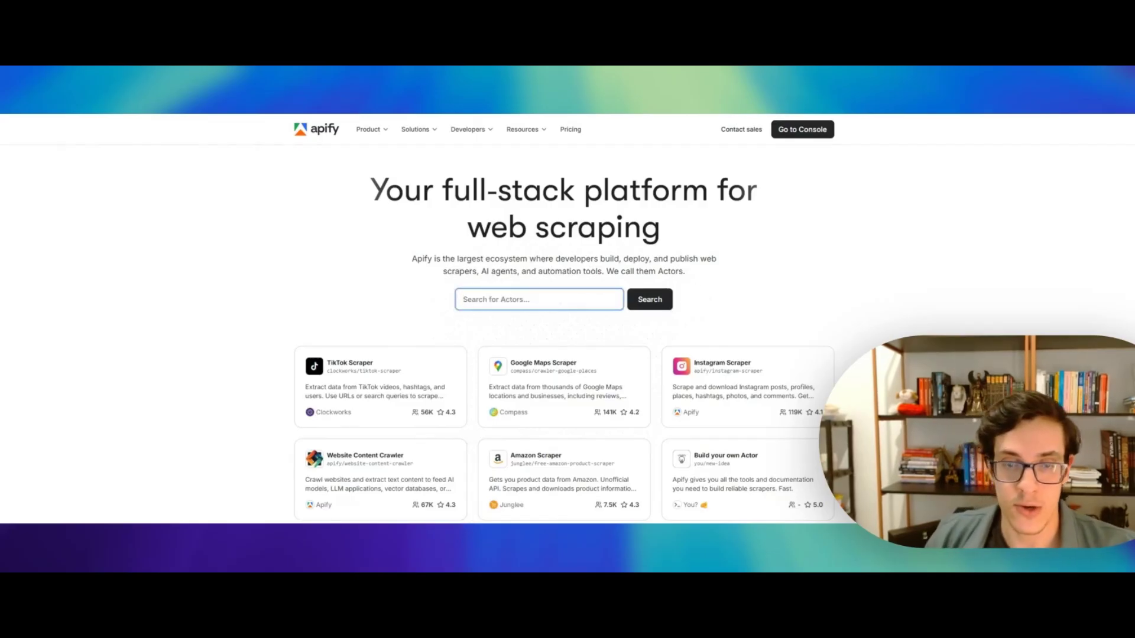
type("linkedin")
key("Return")
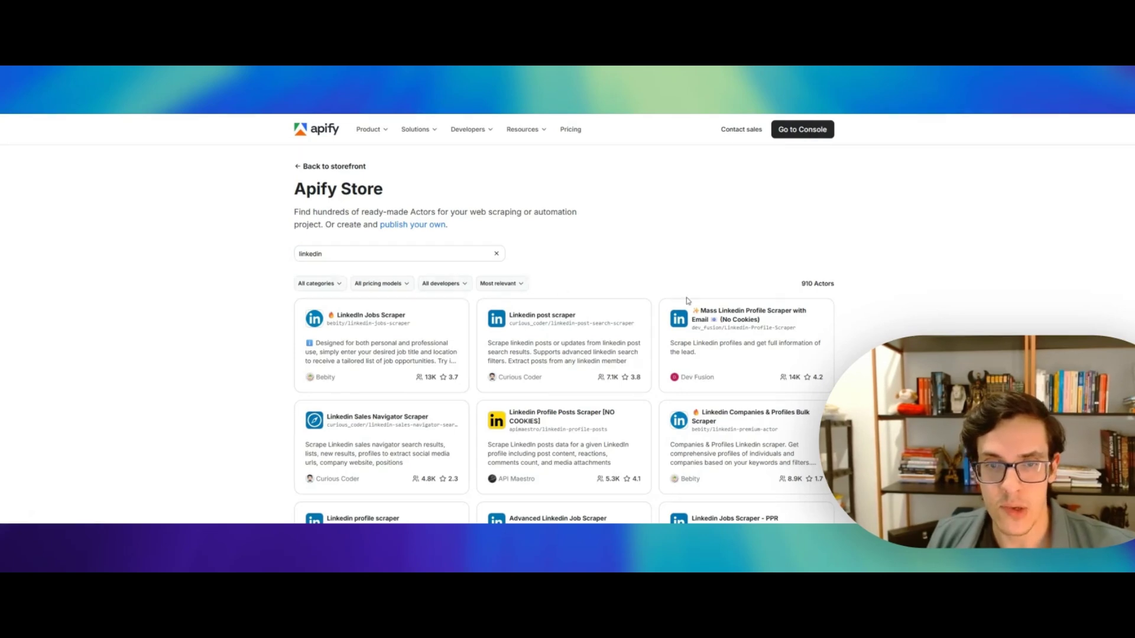
scroll(591, 313, "down", 3)
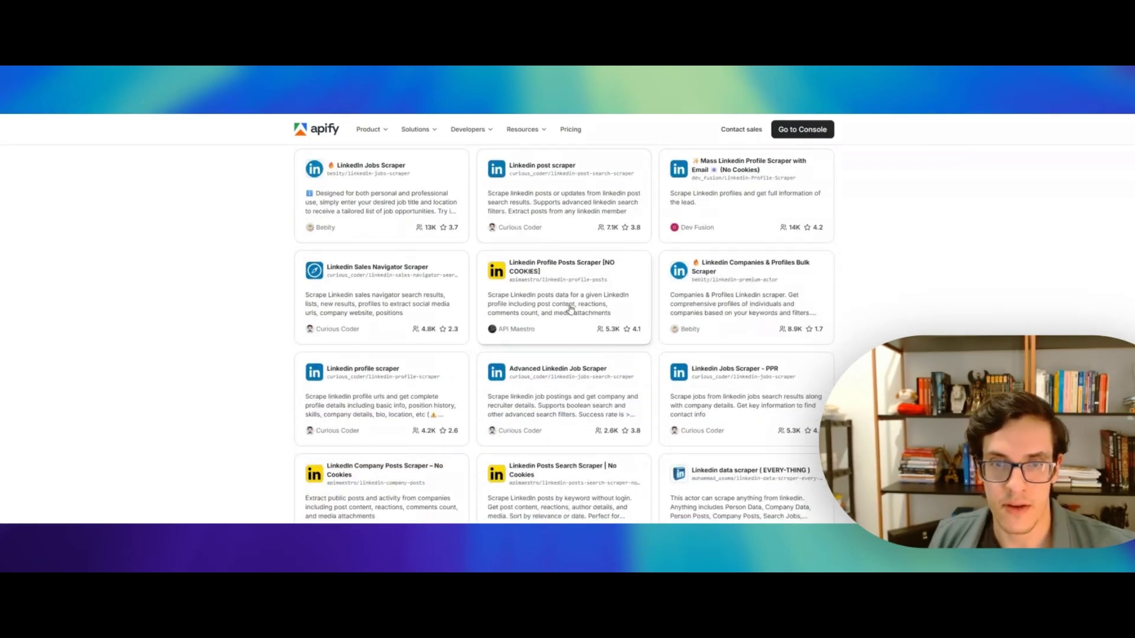
scroll(576, 317, "down", 1)
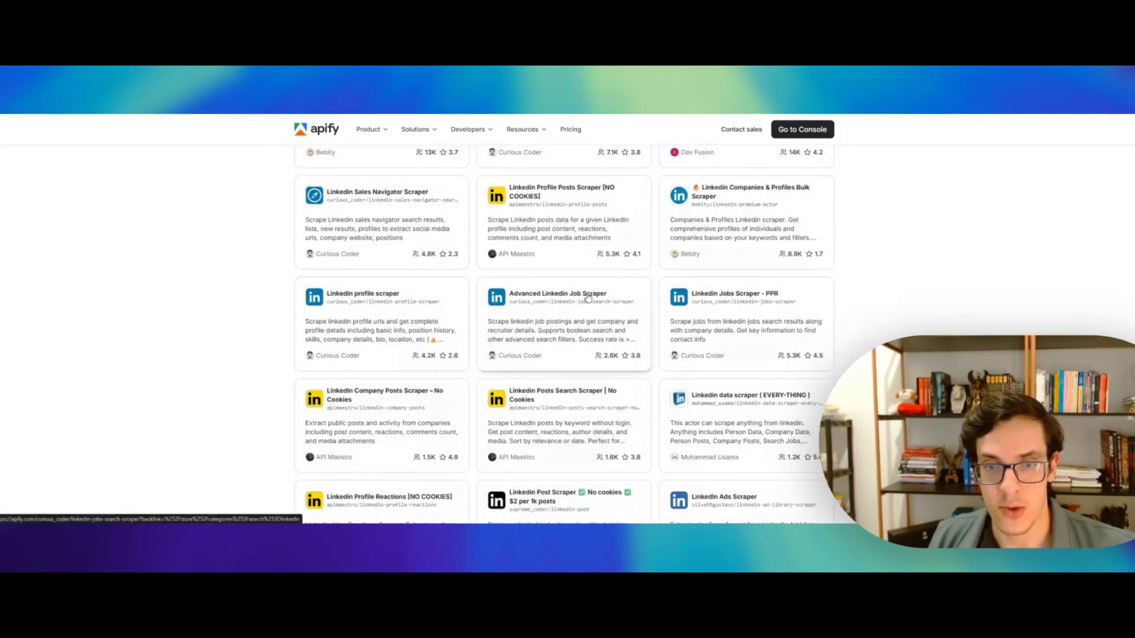
scroll(588, 298, "up", 1)
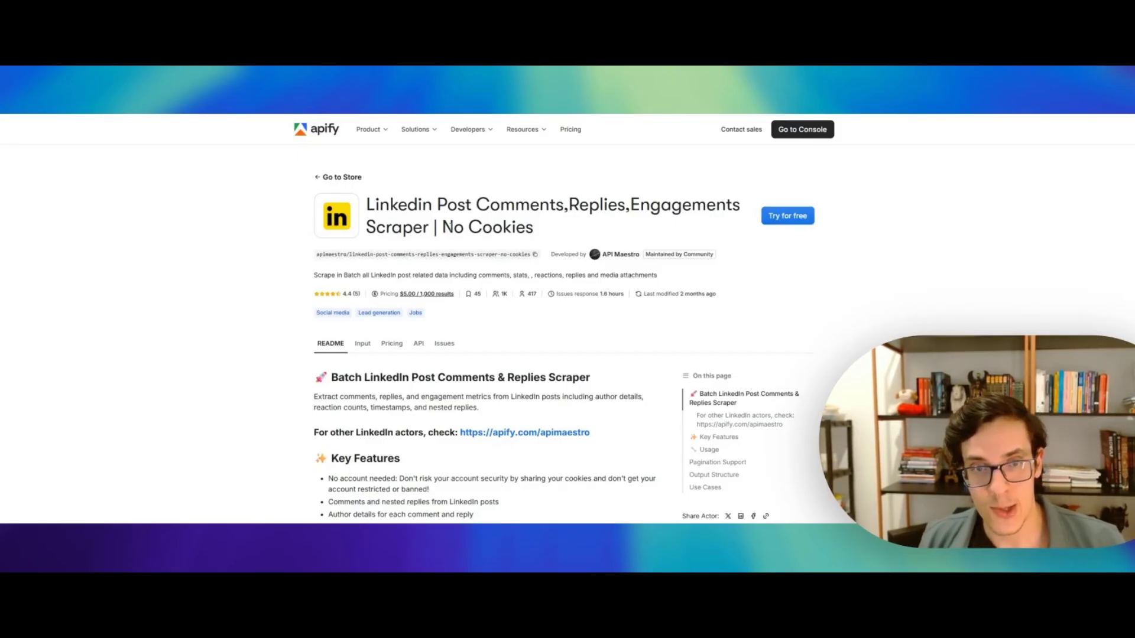
Open the Linkedin Post Comments,Replies,Engagements Scraper | No Cookies Actor in the Apify Console and discard its unsaved input changes.
left_click_drag(443, 228, 535, 230)
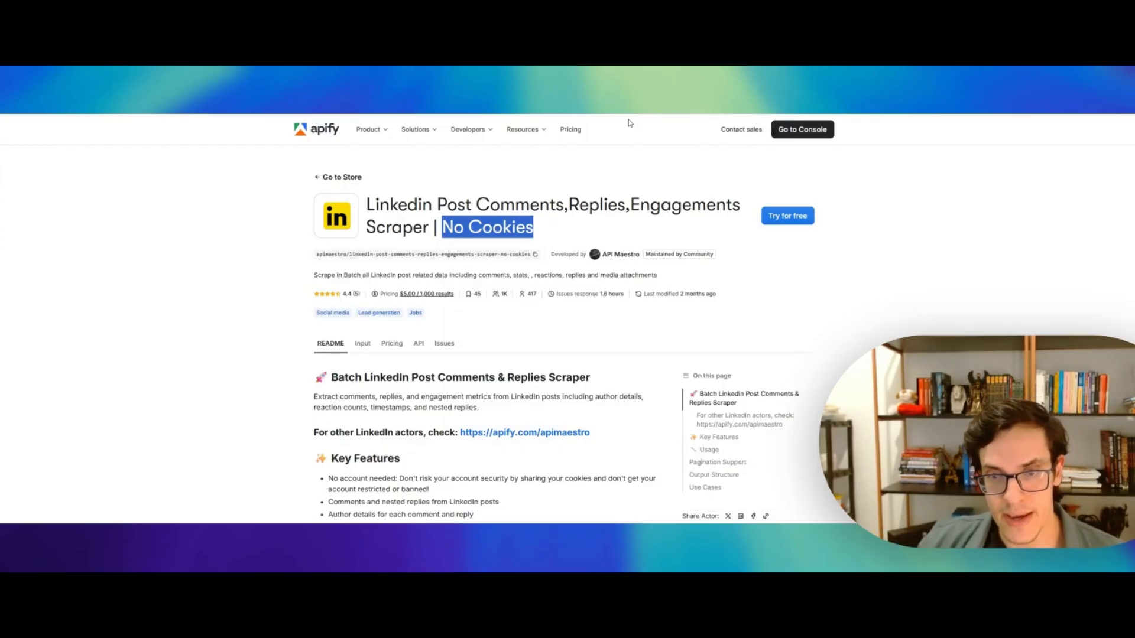
left_click(787, 215)
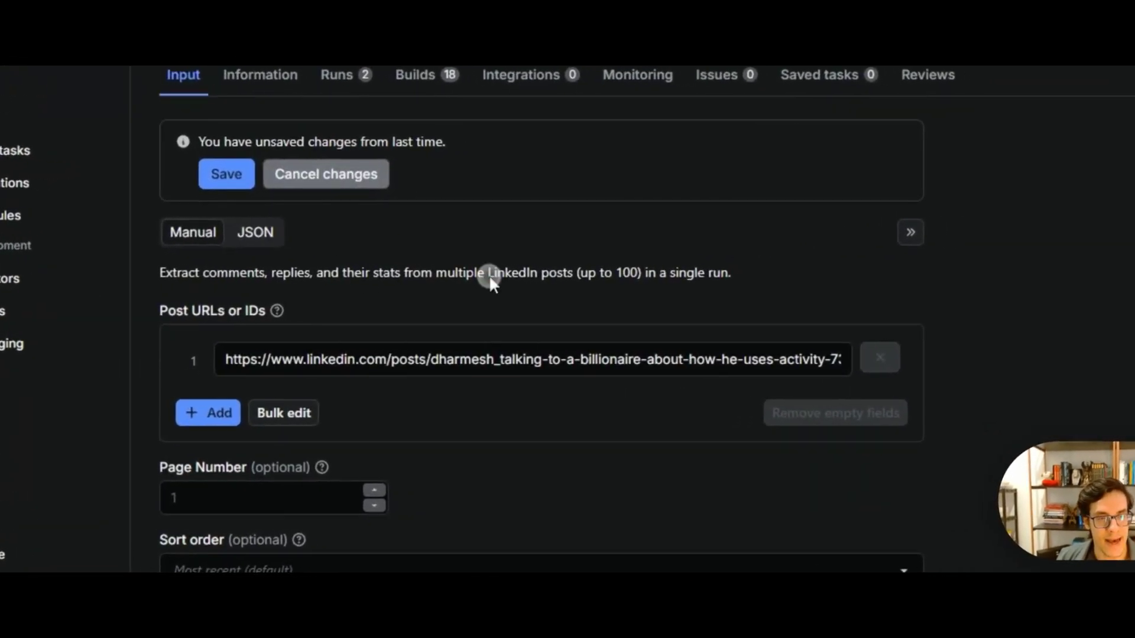
left_click(339, 180)
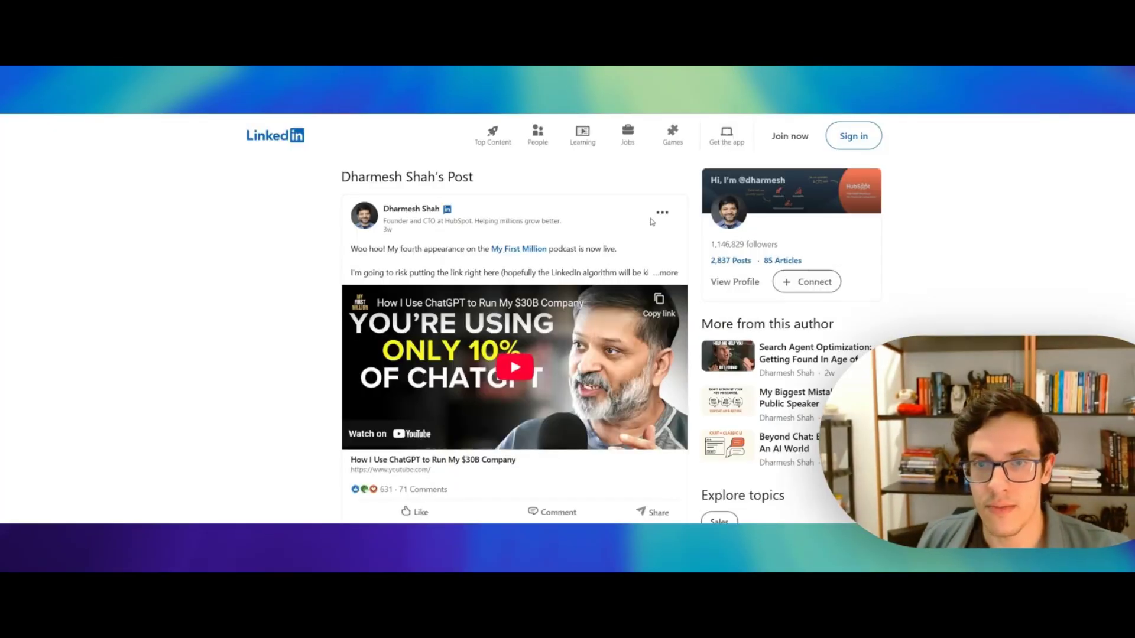
Look over the LinkedIn post "How I Use ChatGPT to Run My $30B Company" and enter its link as the Actor's post URL.
scroll(471, 413, "down", 1)
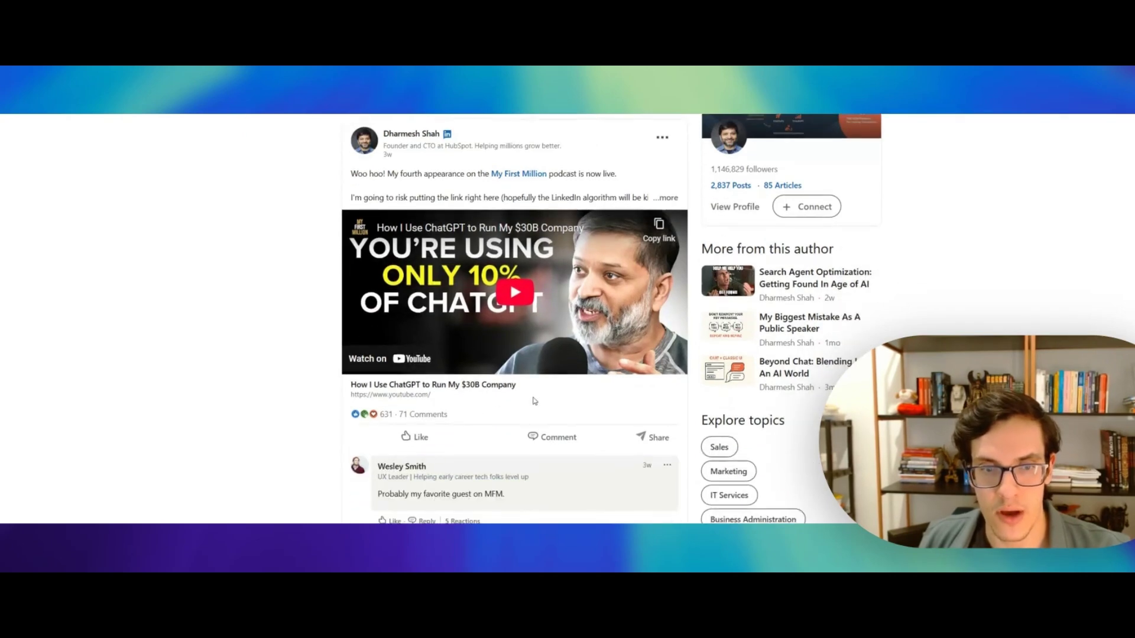
scroll(534, 402, "up", 1)
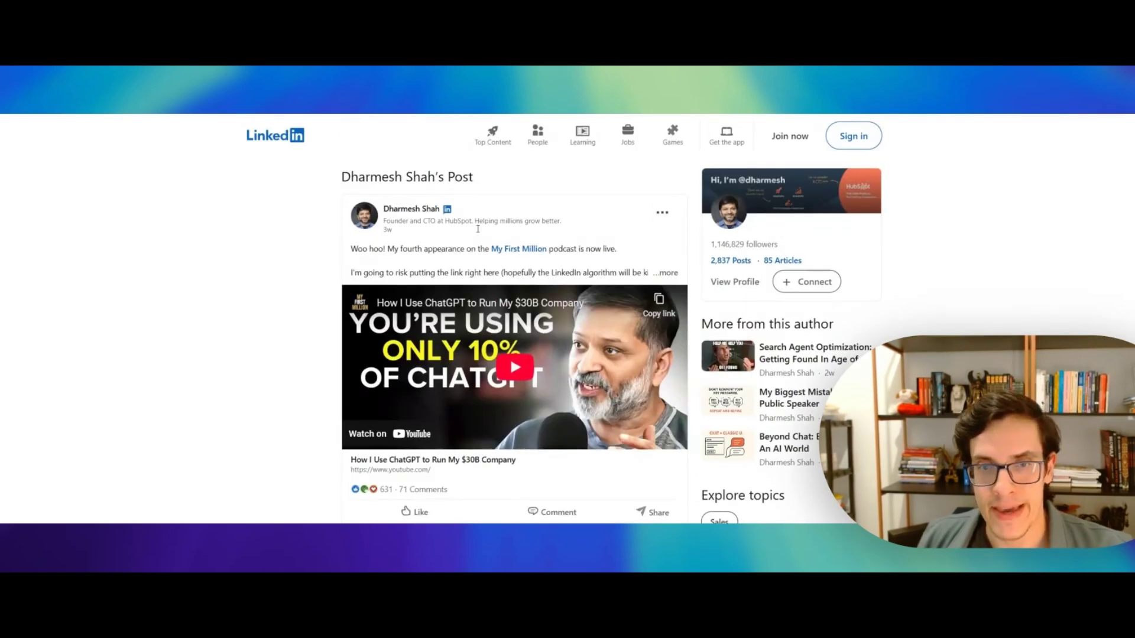
left_click(662, 213)
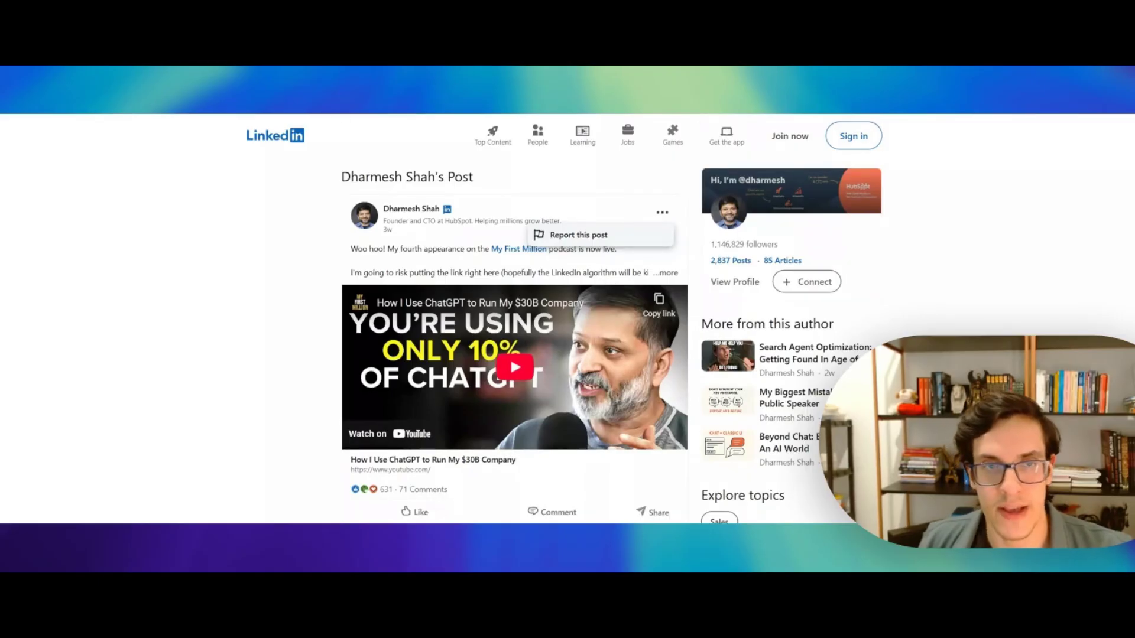
left_click(337, 112)
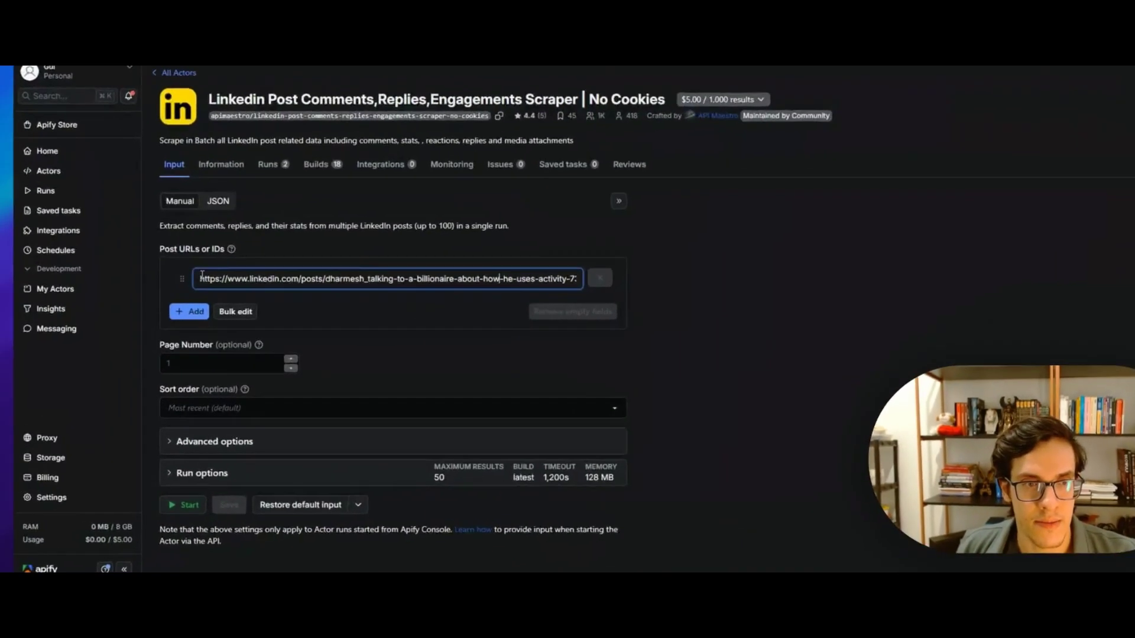
left_click_drag(135, 287, 600, 275)
key("ctrl+v")
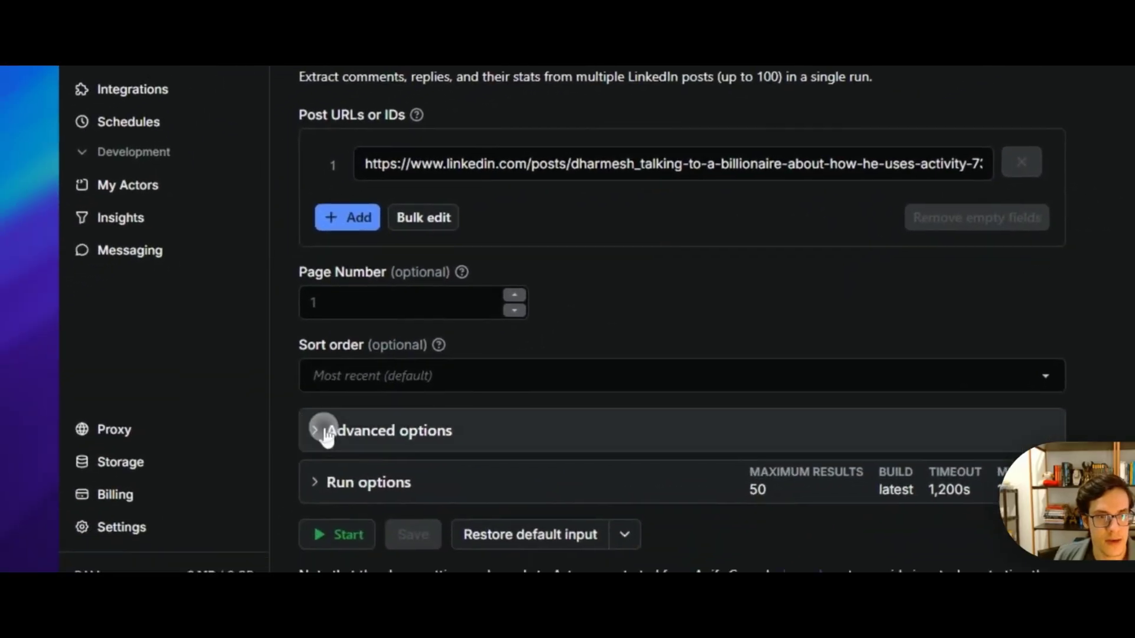
Expand the Actor's advanced and run options and set the maximum charged results to 50.
left_click(317, 427)
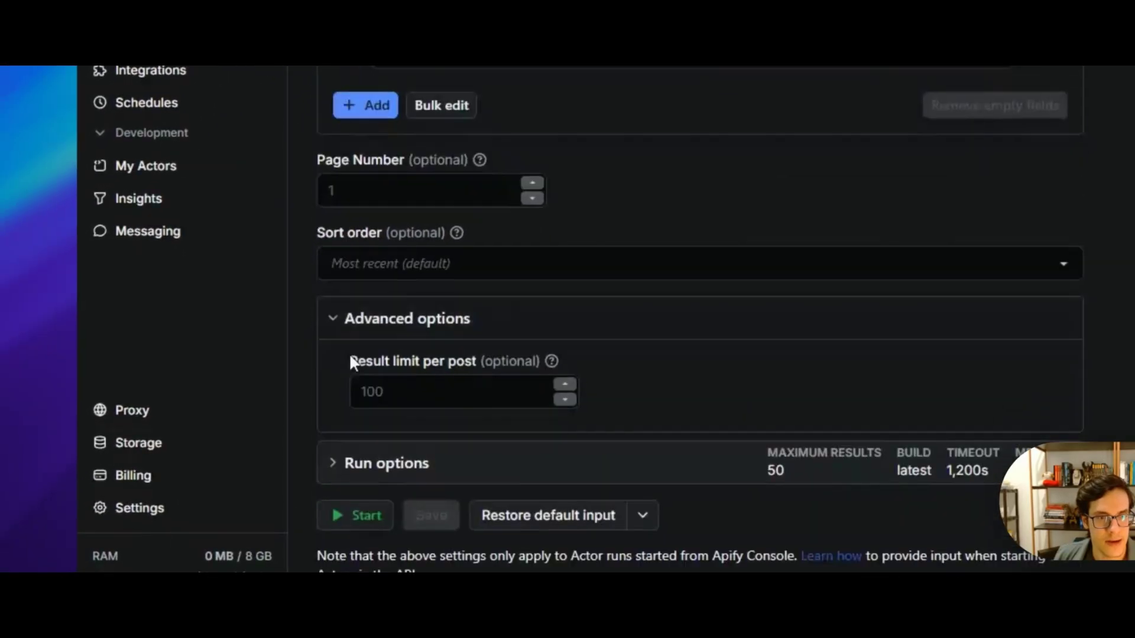
left_click(349, 461)
scroll(438, 355, "down", 5)
scroll(449, 178, "up", 3)
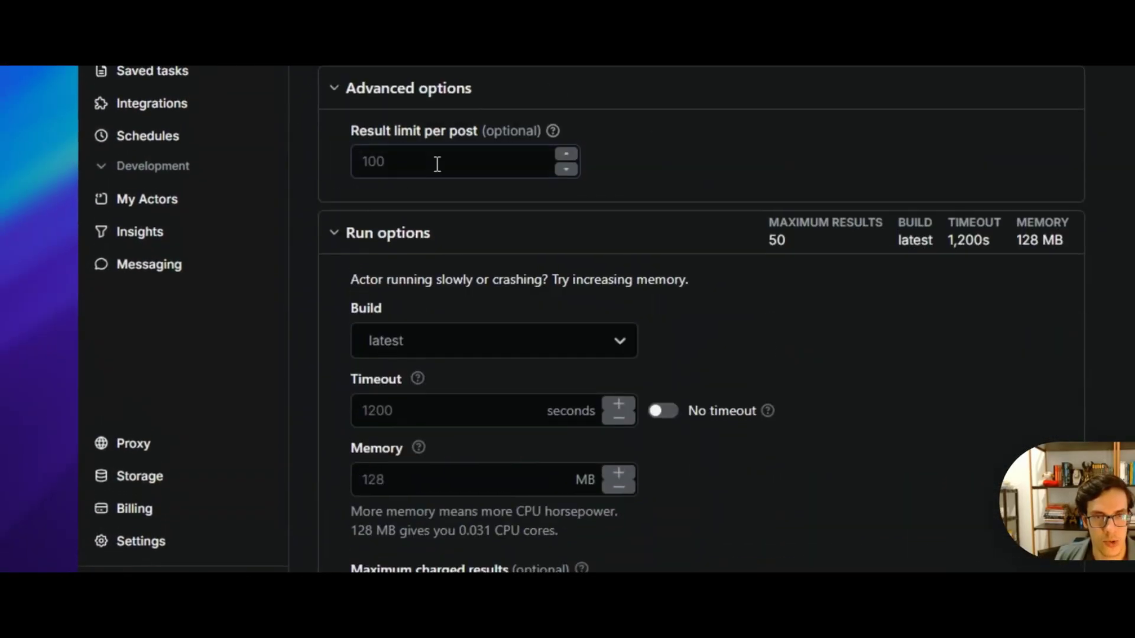
scroll(651, 320, "down", 4)
left_click_drag(407, 391, 307, 391)
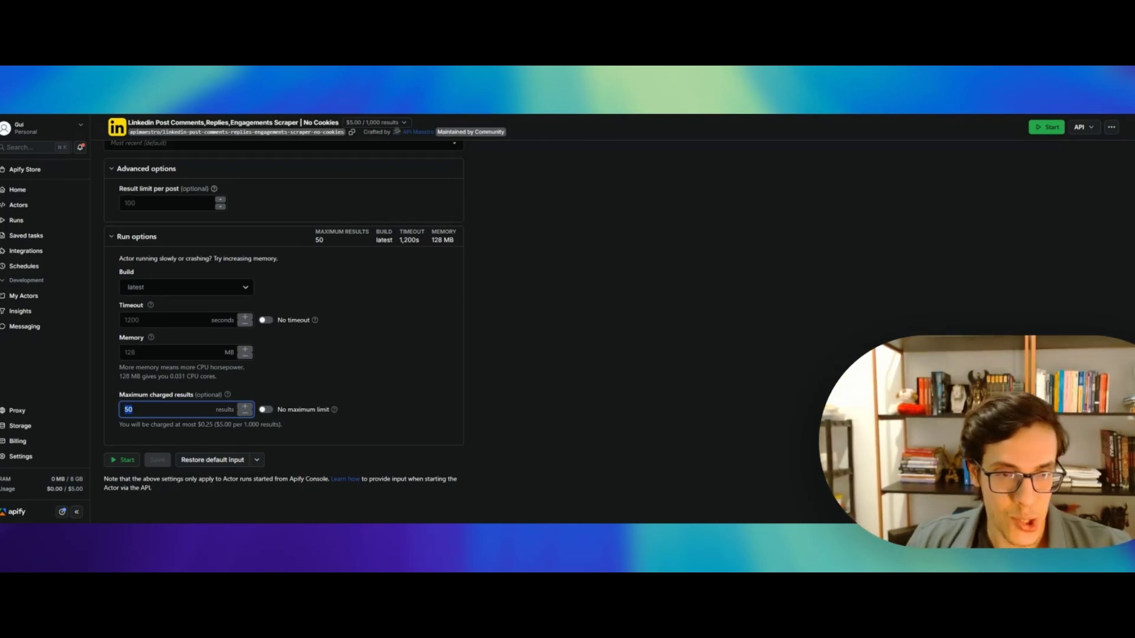
type("50")
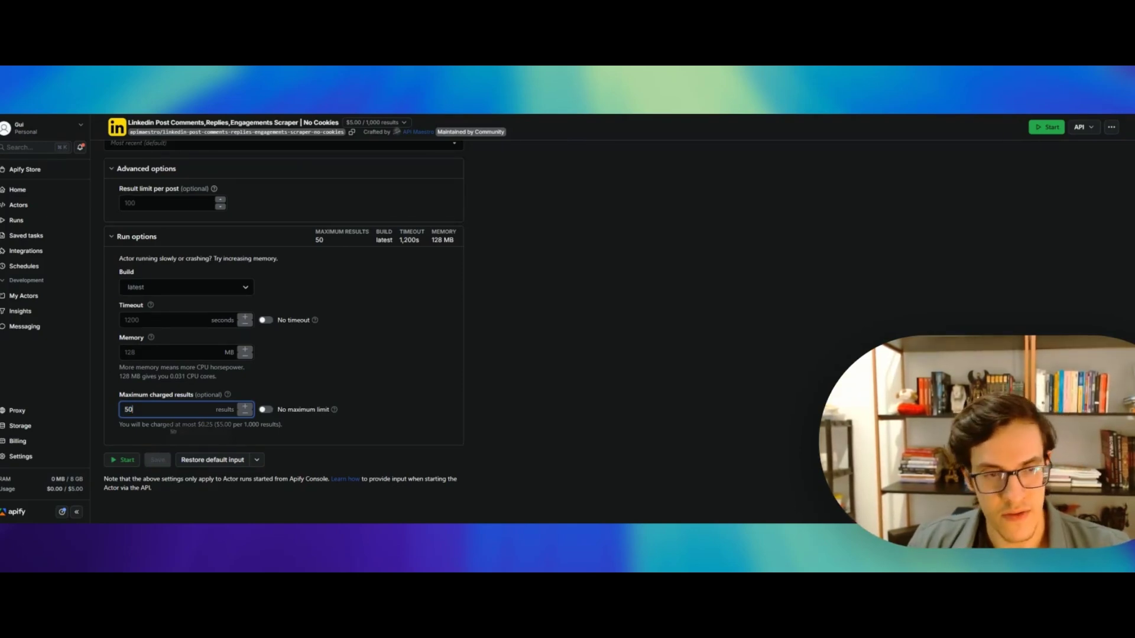
left_click(363, 410)
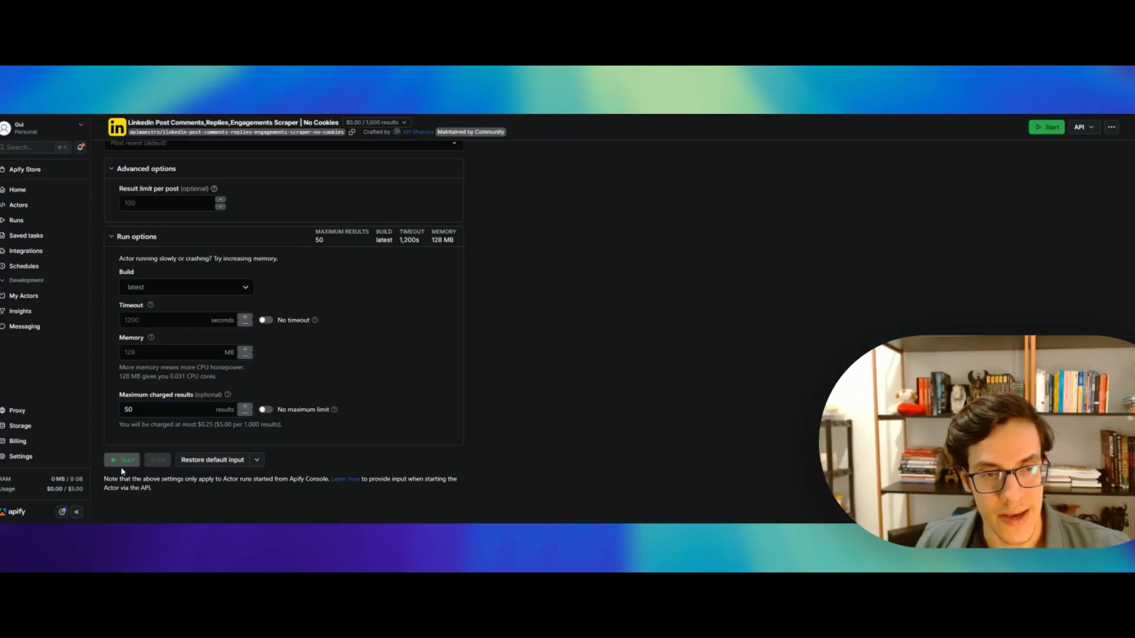
Open the Actor's most recent run, look through its output and check the CSV export options for the dataset.
scroll(284, 415, "up", 5)
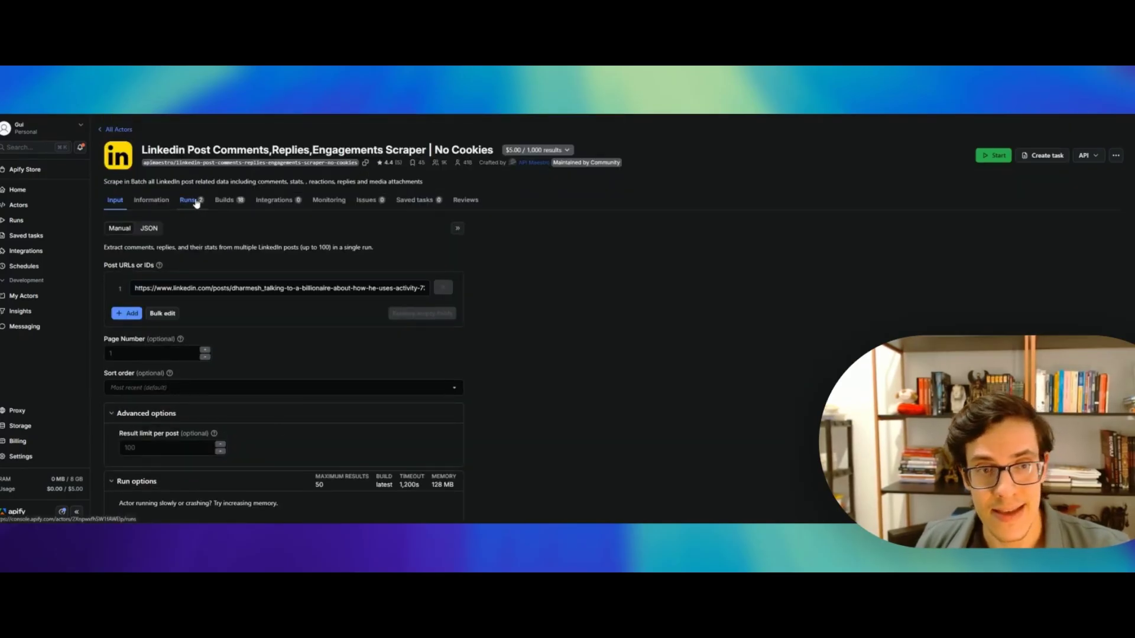
left_click(197, 203)
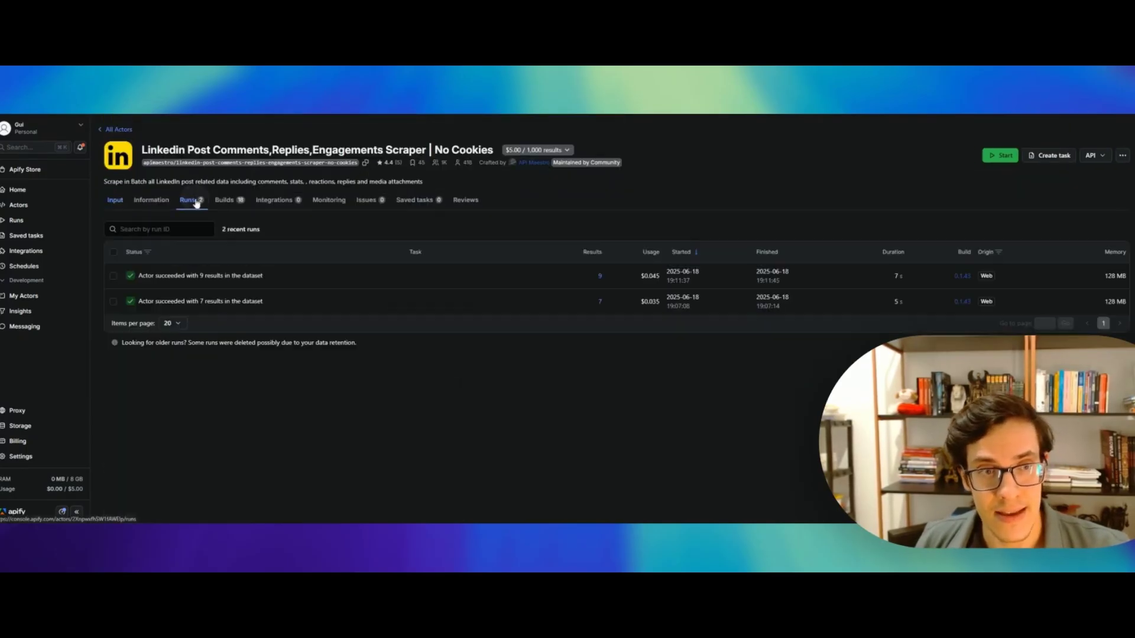
left_click(245, 278)
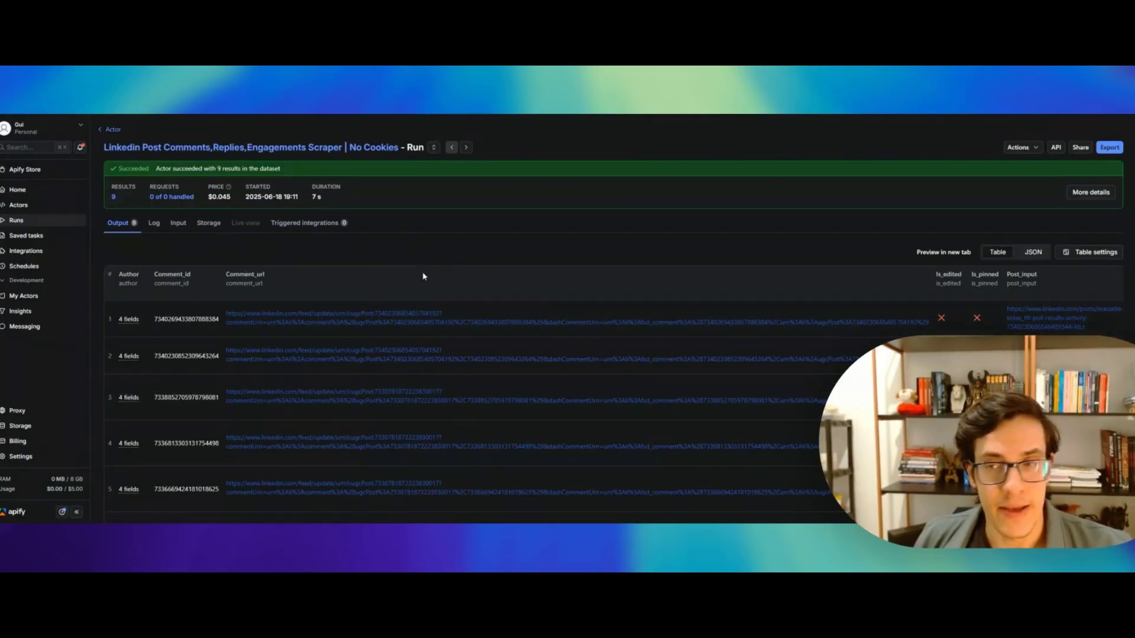
scroll(540, 319, "down", 2)
scroll(539, 319, "up", 2)
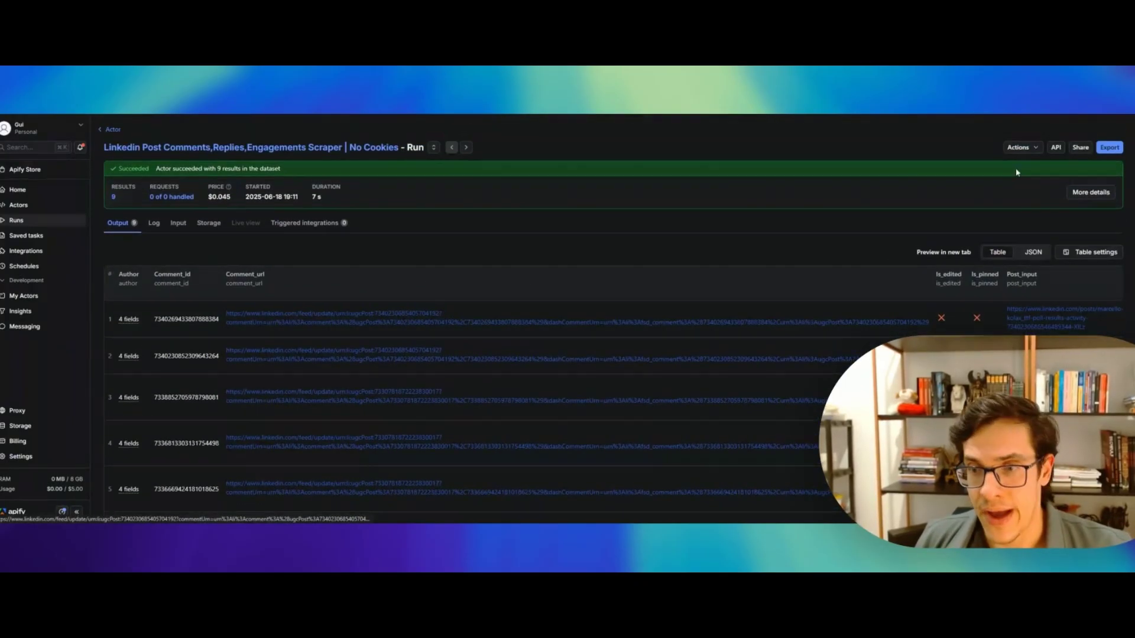
left_click(1111, 148)
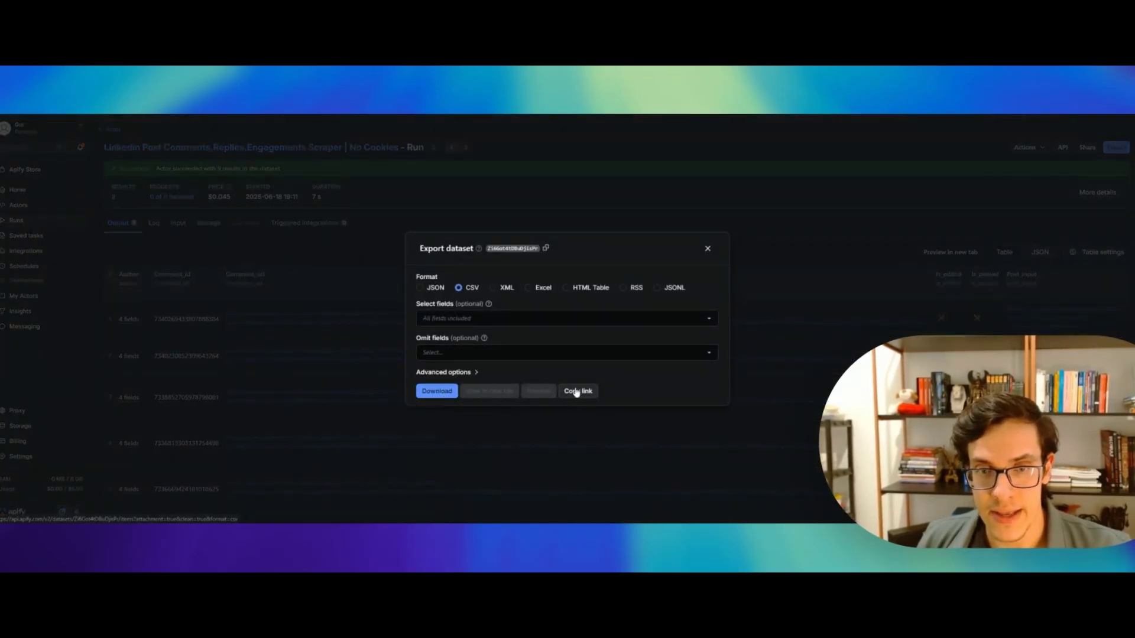
left_click(707, 248)
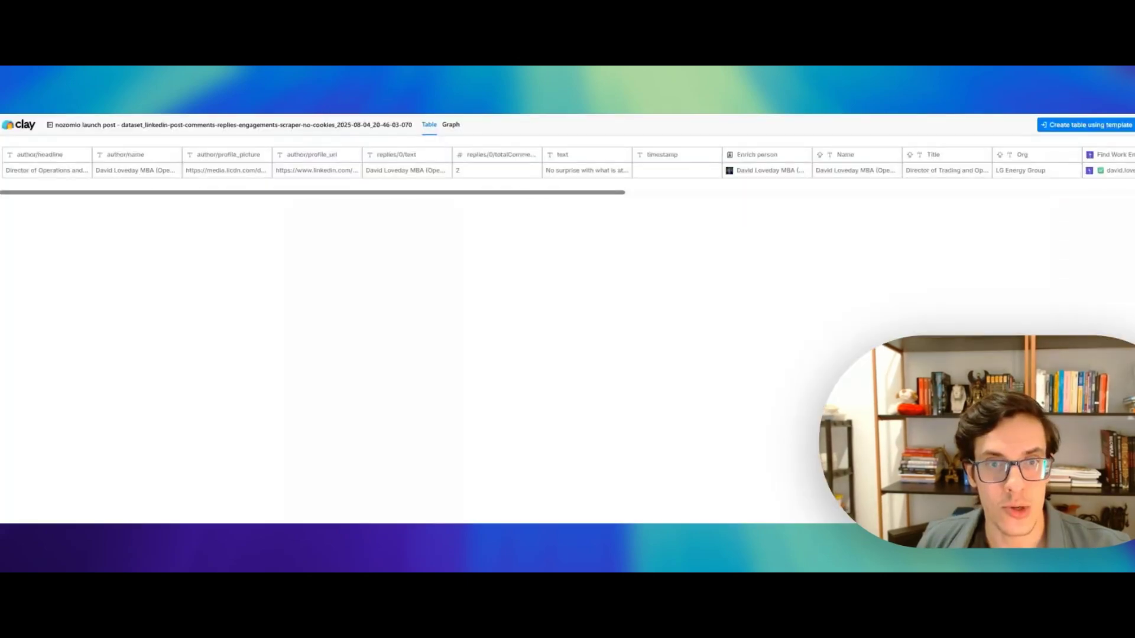
Switch to the Clay table of the nozomio launch post and look through its enrichment and work email columns.
left_click_drag(468, 192, 652, 199)
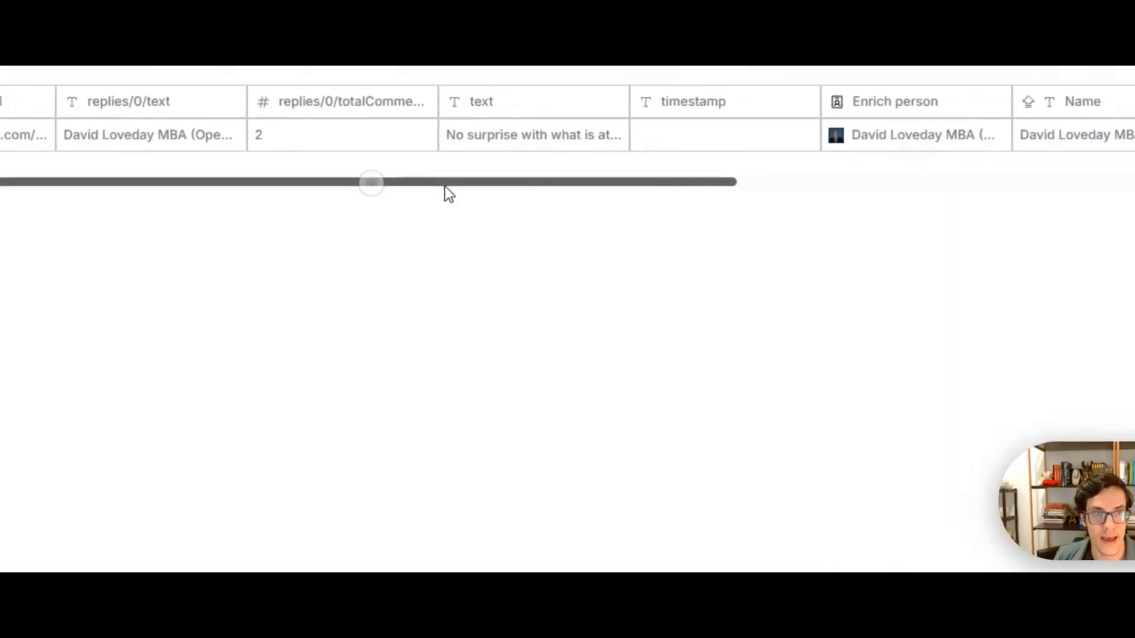
left_click_drag(760, 196, 1134, 193)
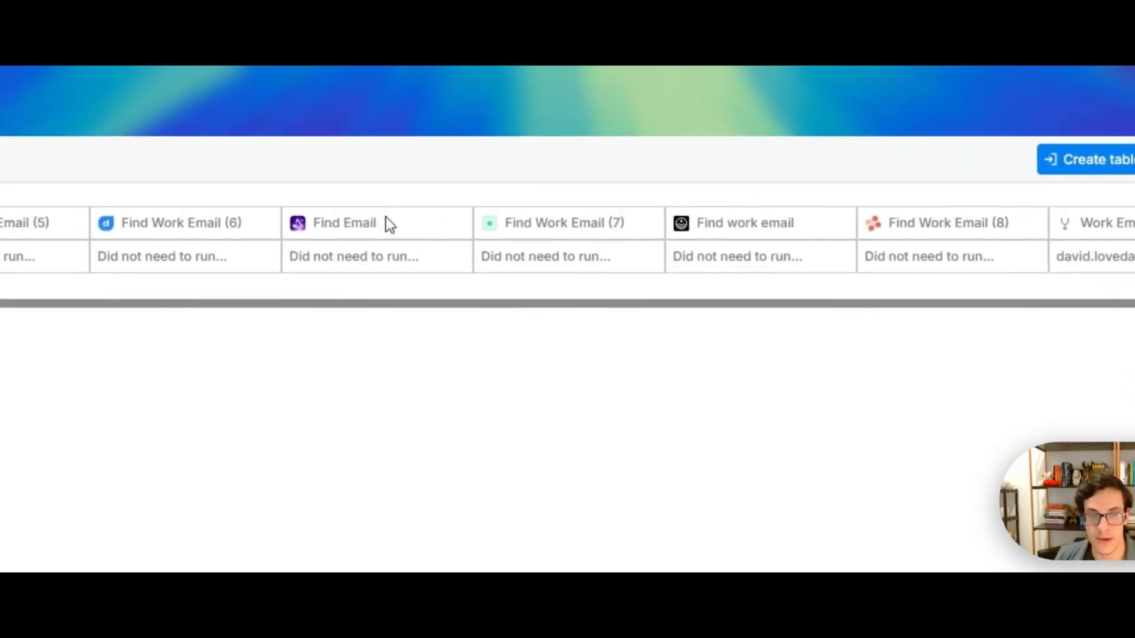
left_click_drag(459, 305, 392, 296)
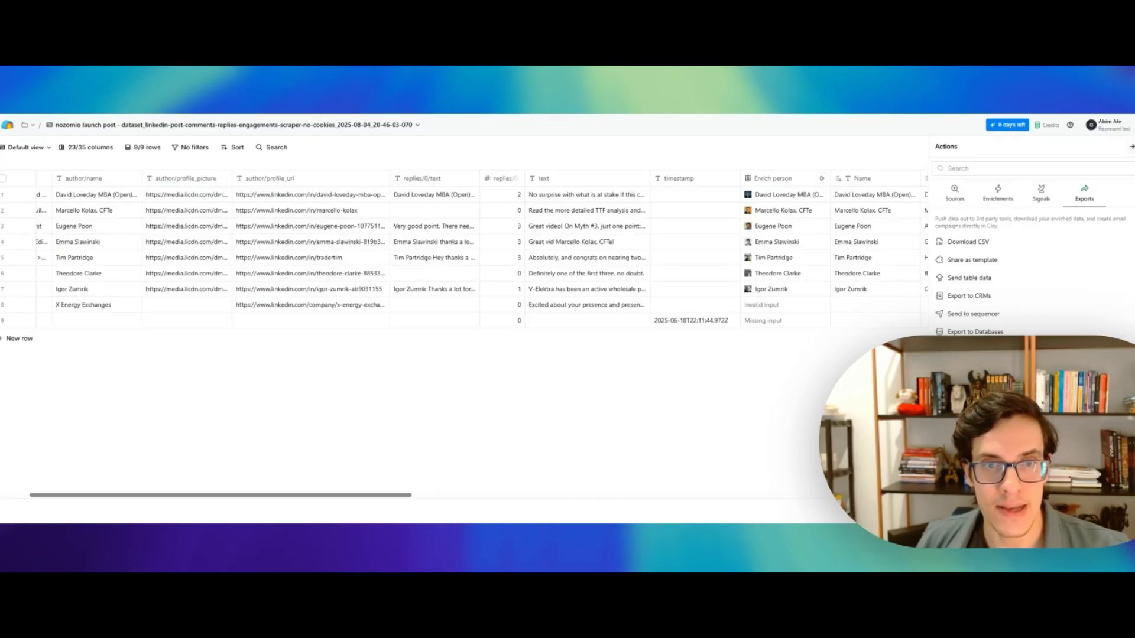
Load the CSV dataset_linkedin-post-comments-replies-engagements-scraper-no-cookies_2025-06-18_22-11-45-002 as a source for the current table, comma-delimited with header row, and proceed to column selection.
left_click(1131, 149)
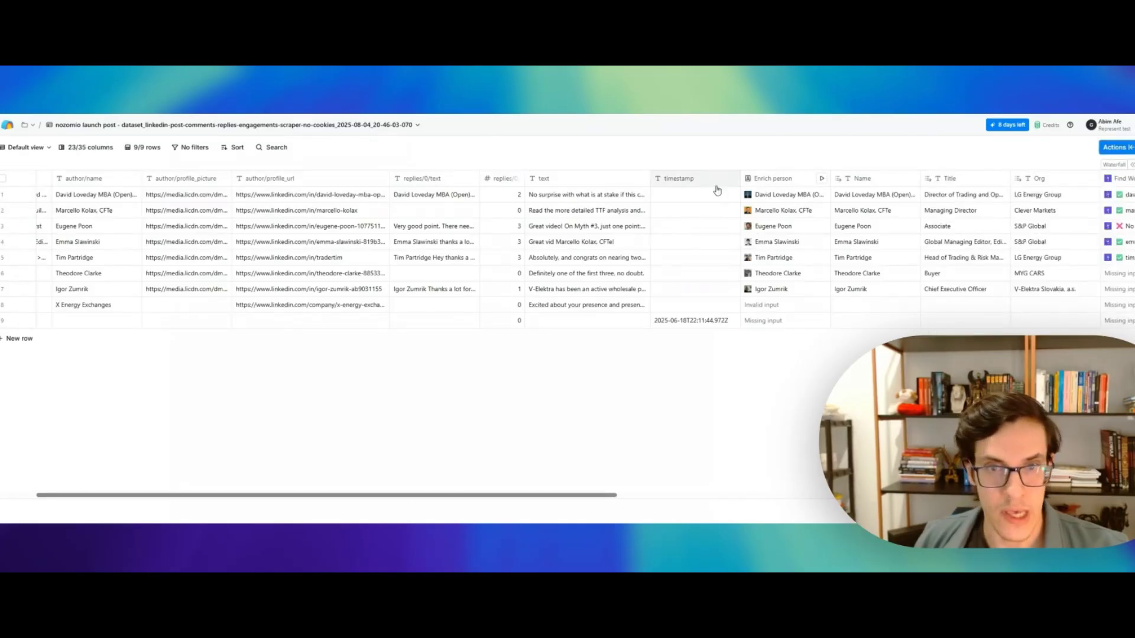
left_click(1114, 147)
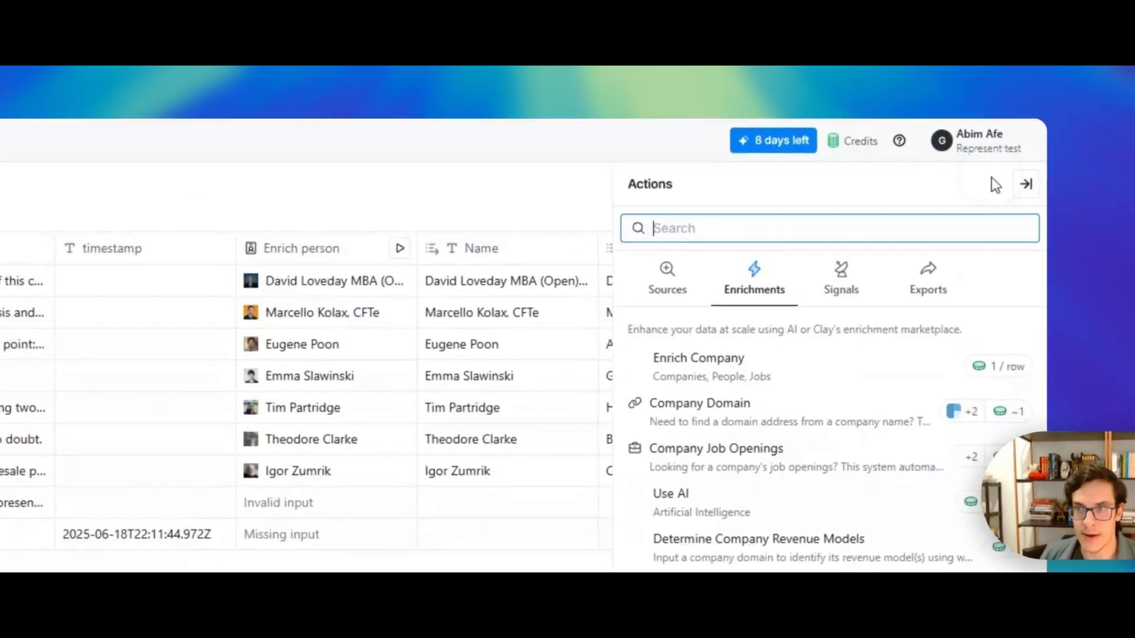
left_click(928, 286)
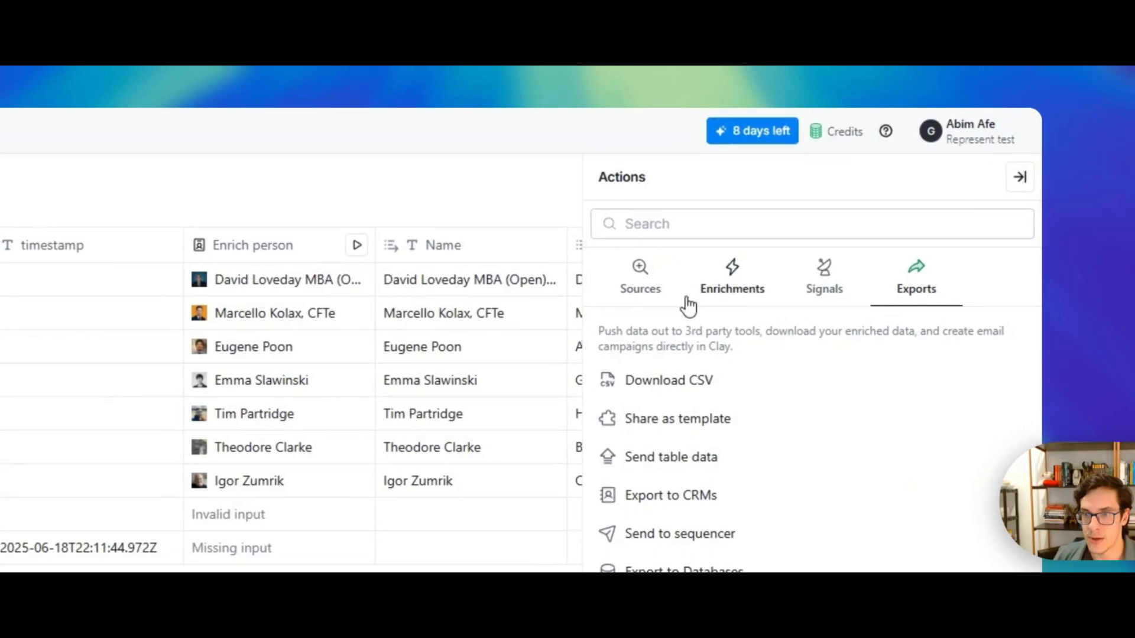
left_click(664, 288)
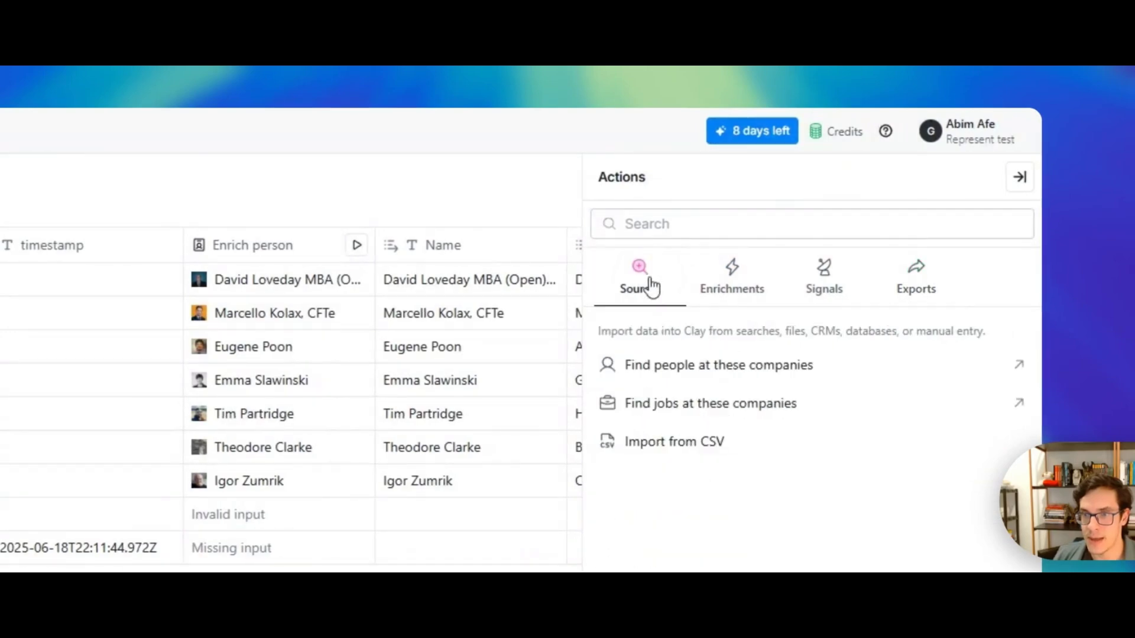
left_click(688, 449)
left_click(256, 405)
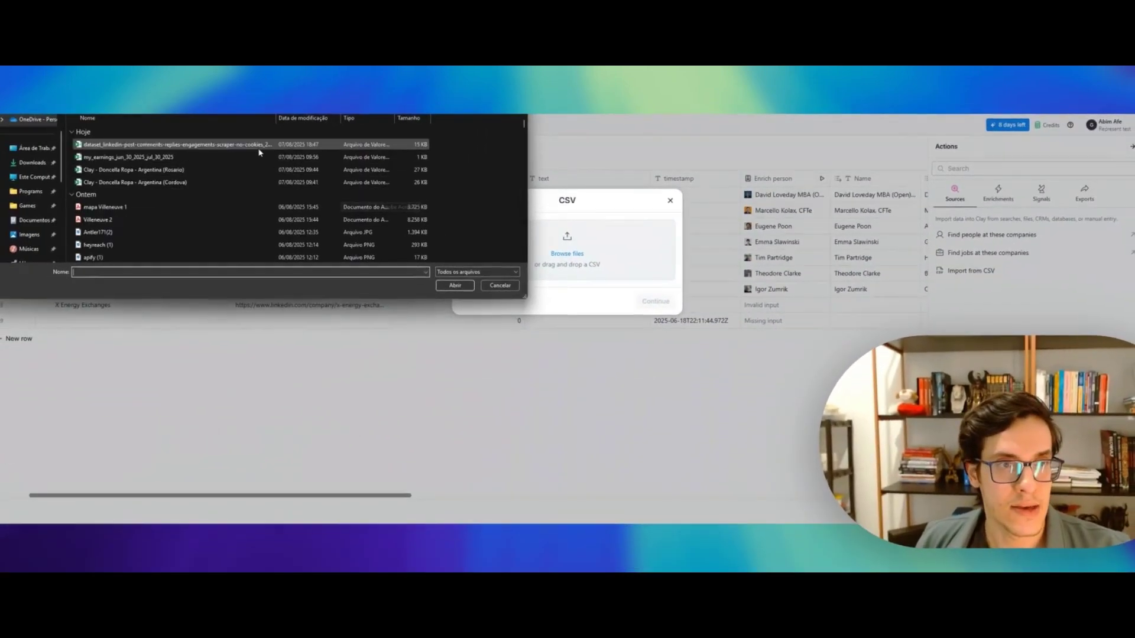
left_click(258, 145)
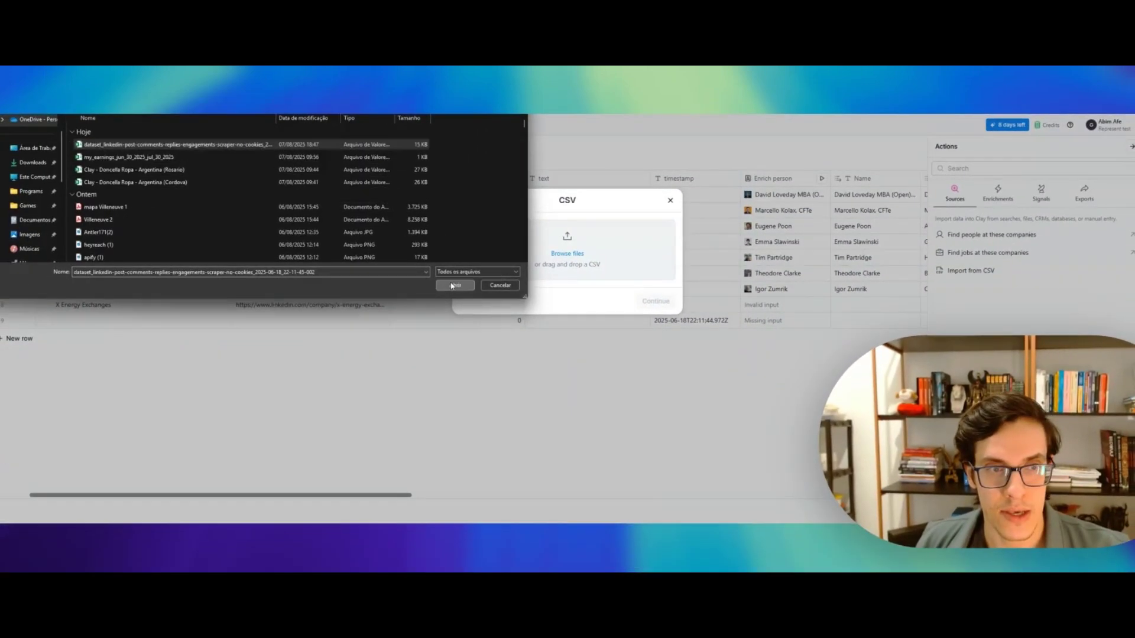
left_click(454, 285)
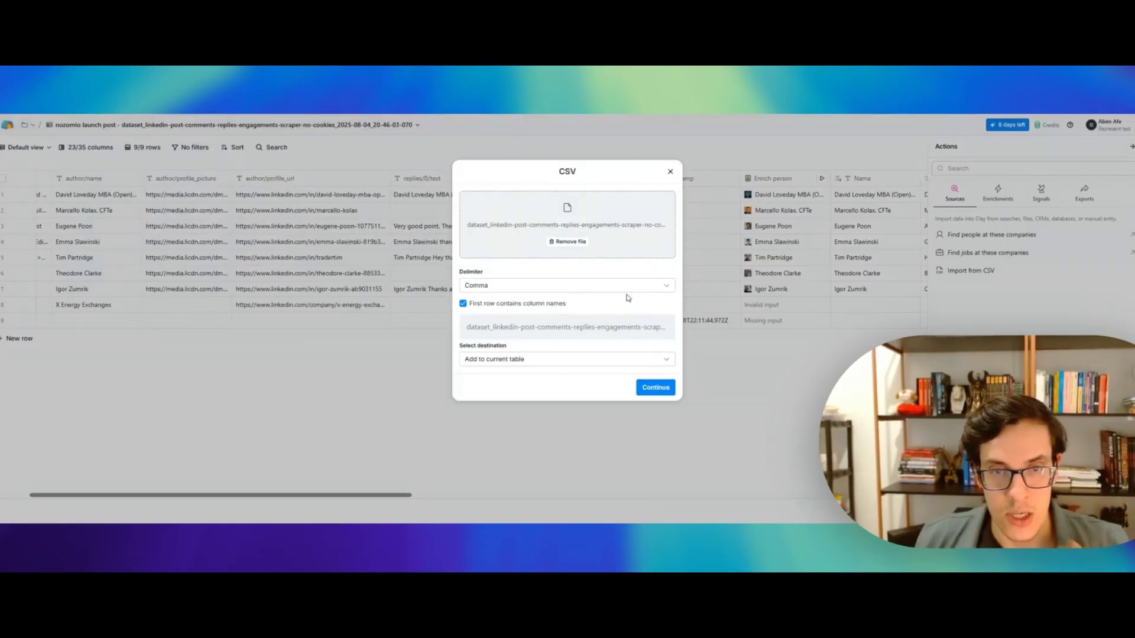
left_click(659, 387)
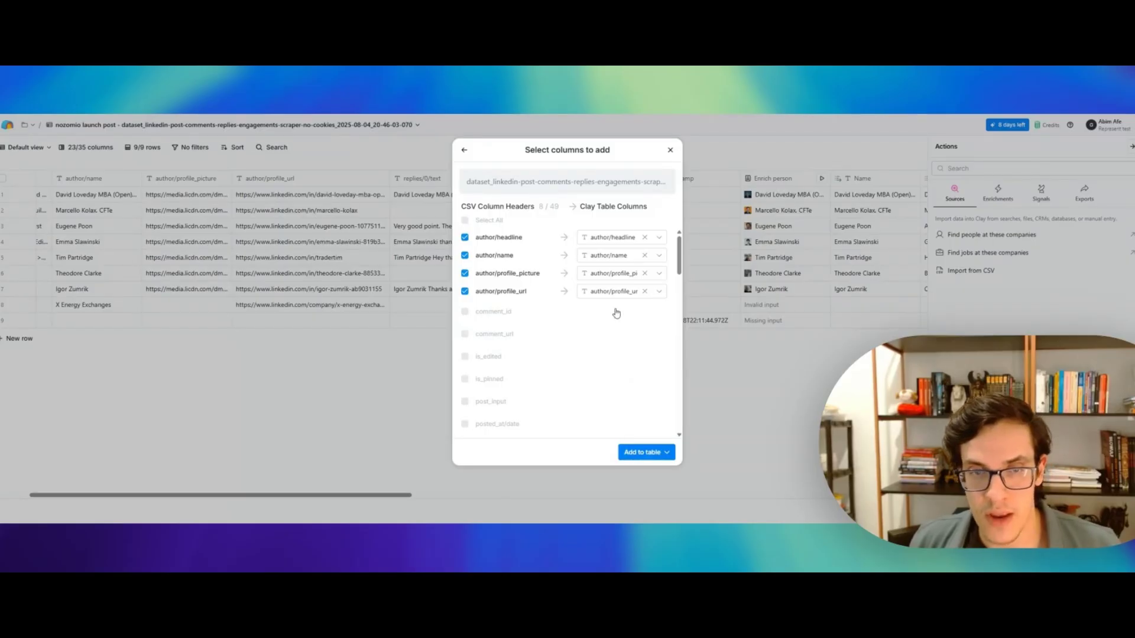
Review the CSV-to-table column mapping and add the CSV rows to the table, saving without running the enrichments.
scroll(617, 314, "down", 3)
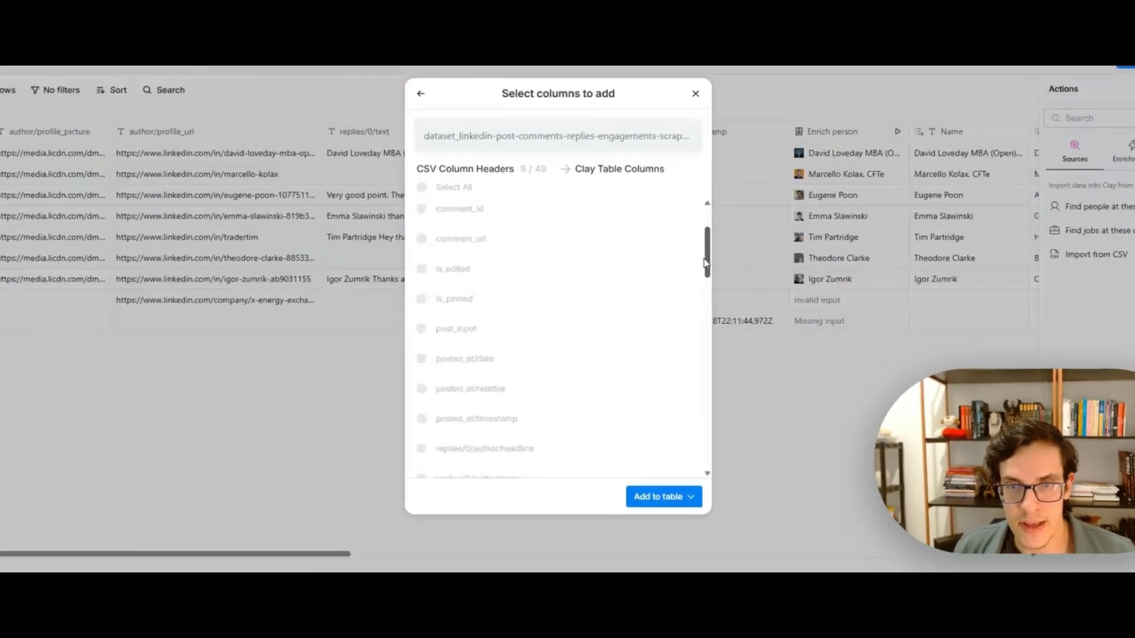
scroll(677, 255, "up", 3)
left_click_drag(760, 198, 780, 524)
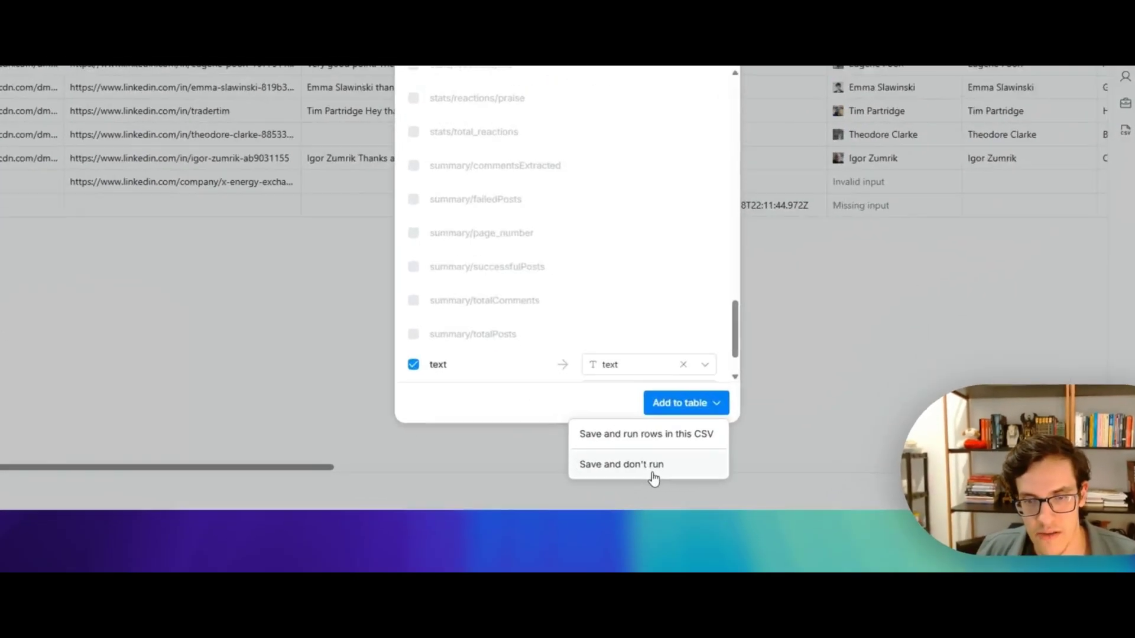
left_click(621, 493)
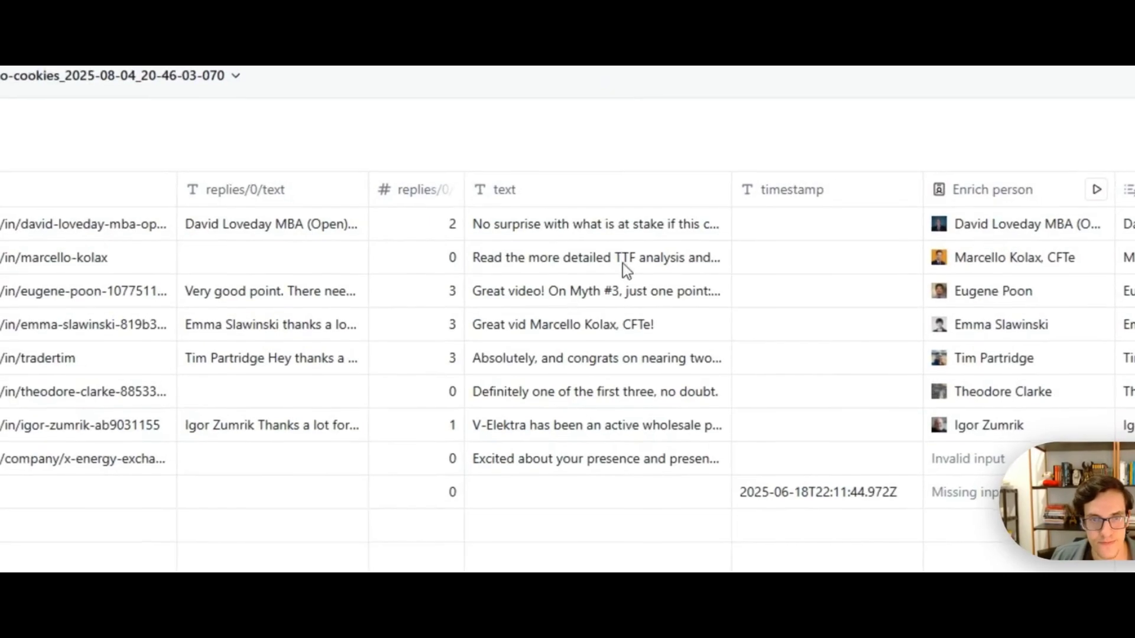
Collapse the Find Work Email waterfall columns of the table into the single Work Email column.
left_click_drag(362, 443, 469, 443)
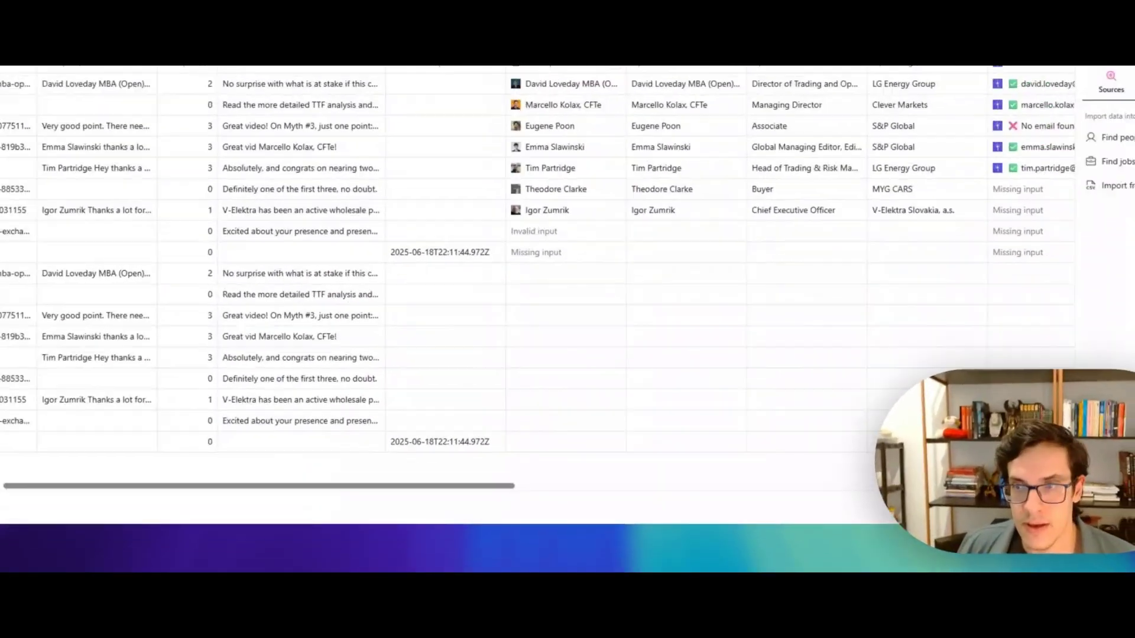
left_click_drag(691, 494, 804, 493)
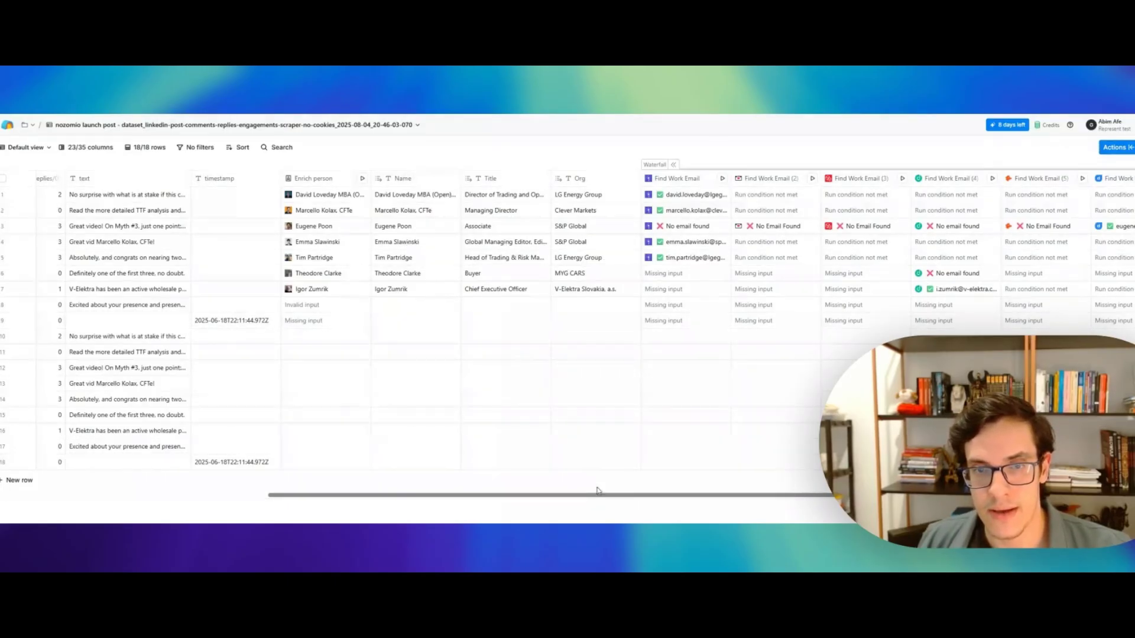
left_click_drag(627, 503, 809, 504)
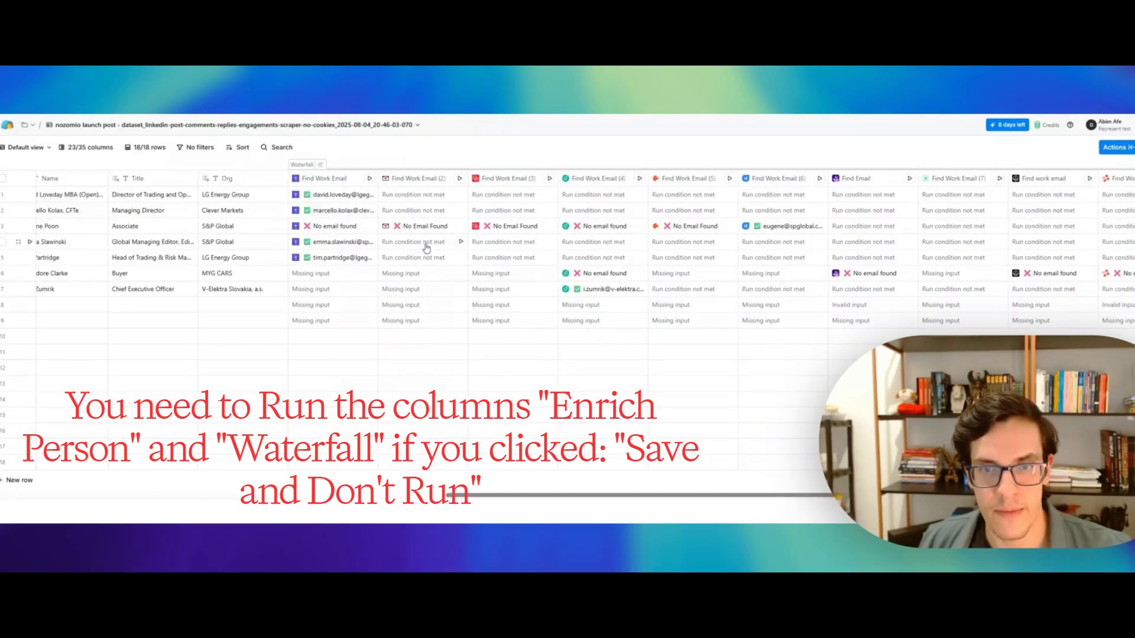
left_click(321, 165)
Look through the enriched leads' Work Email, Name and Org values in the table's first rows.
left_click_drag(996, 203, 1022, 294)
left_click(1018, 319)
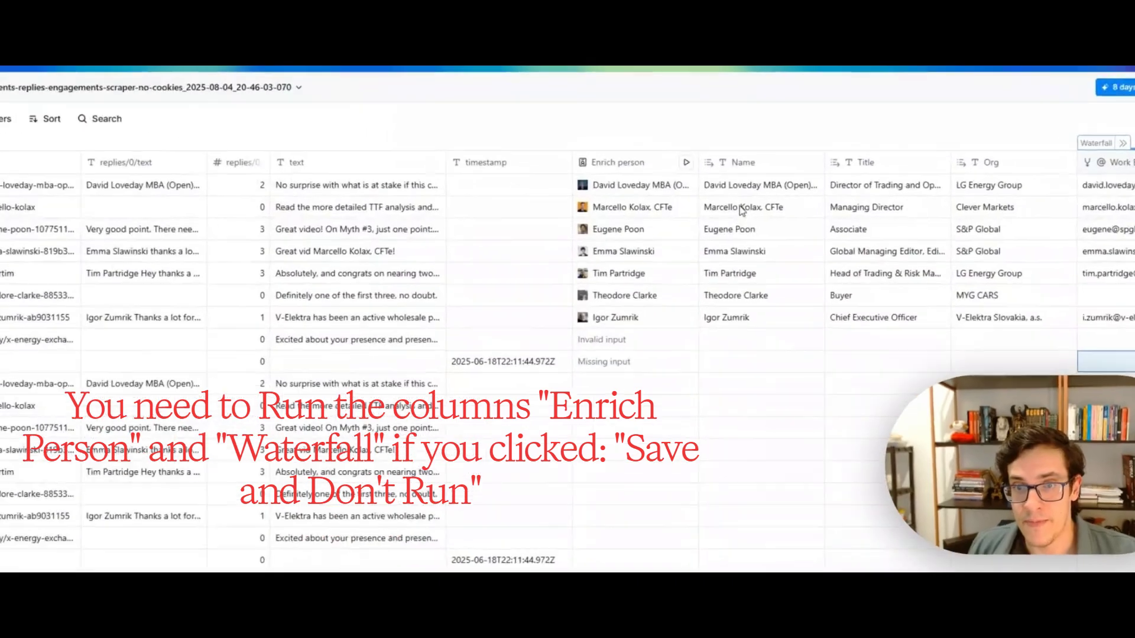
left_click(735, 195)
left_click(641, 154)
left_click(797, 152)
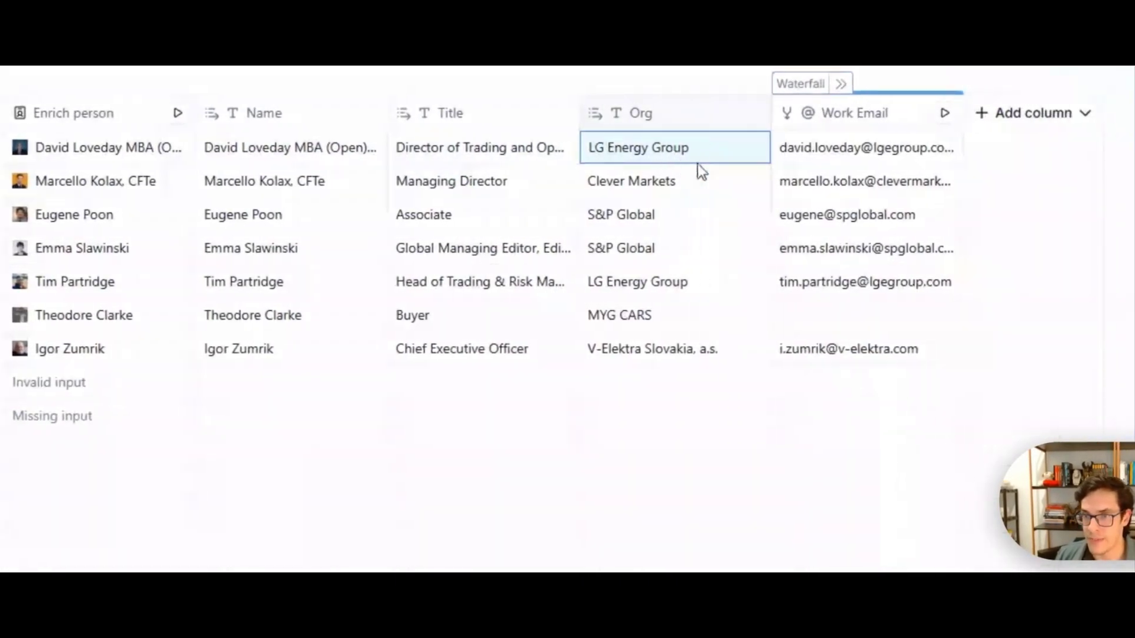
left_click(819, 192)
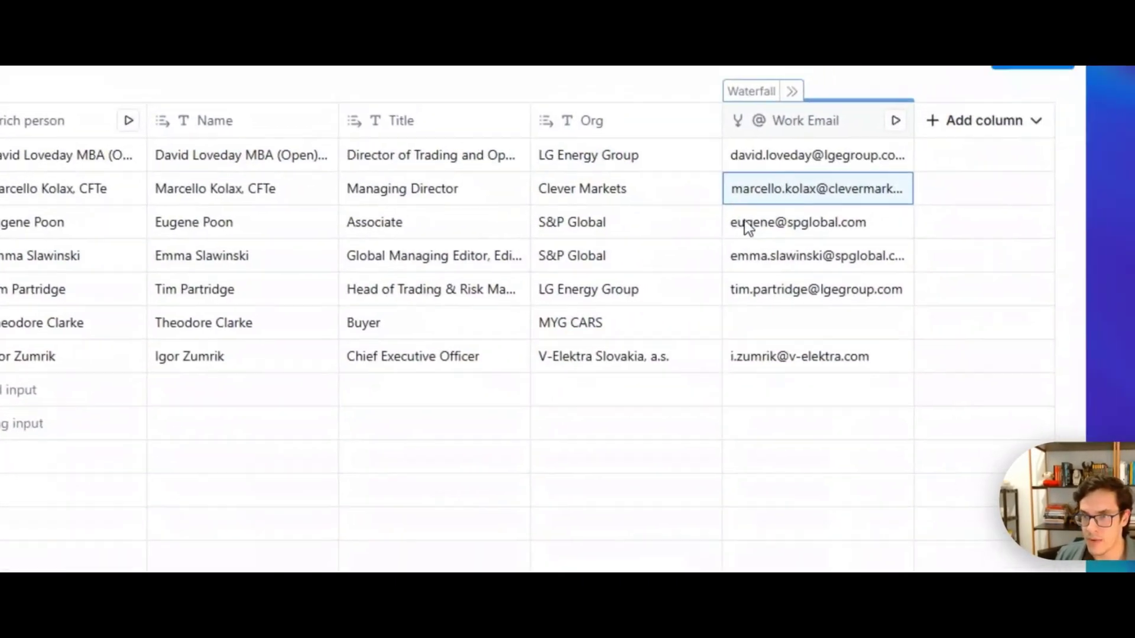
Export the enriched table as a downloaded CSV file and dismiss the export dialog.
left_click(993, 145)
left_click(916, 277)
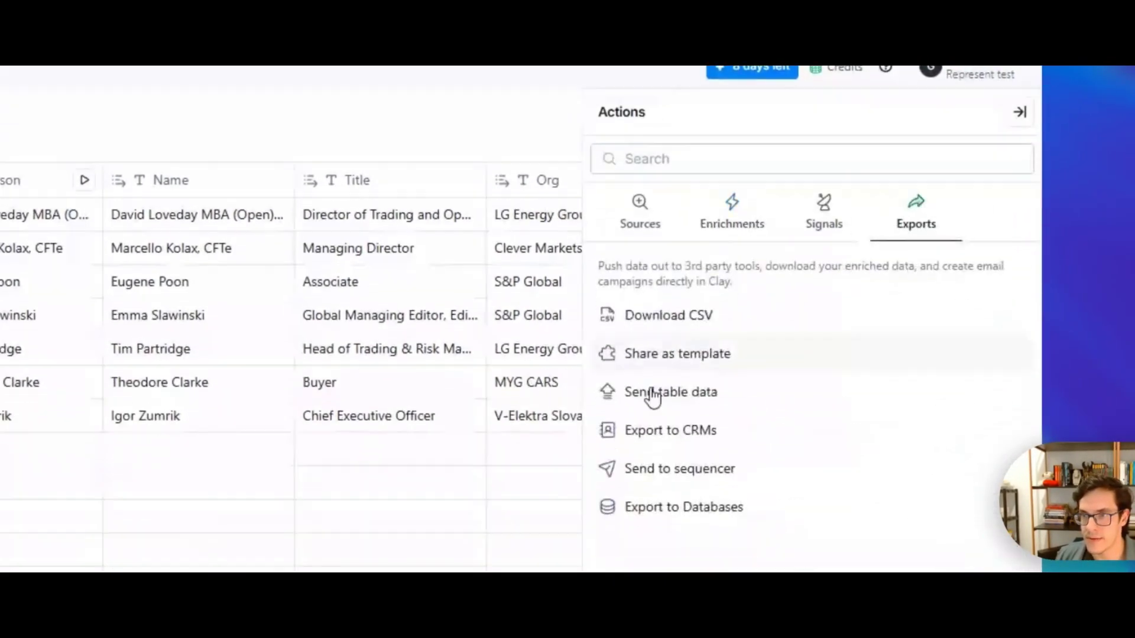
left_click(672, 378)
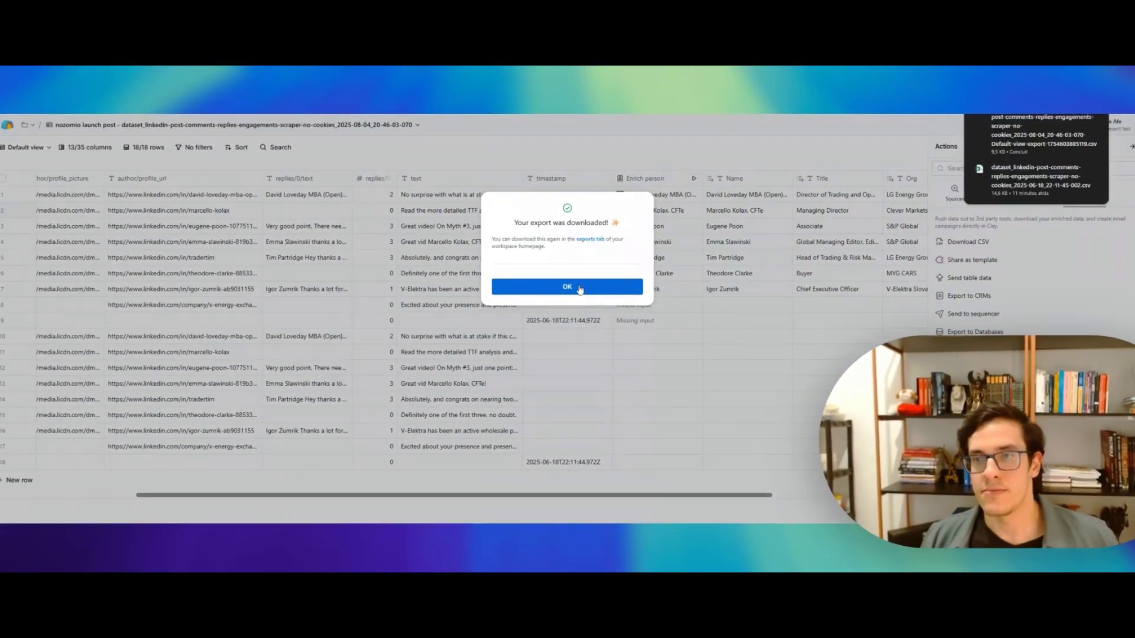
left_click(580, 289)
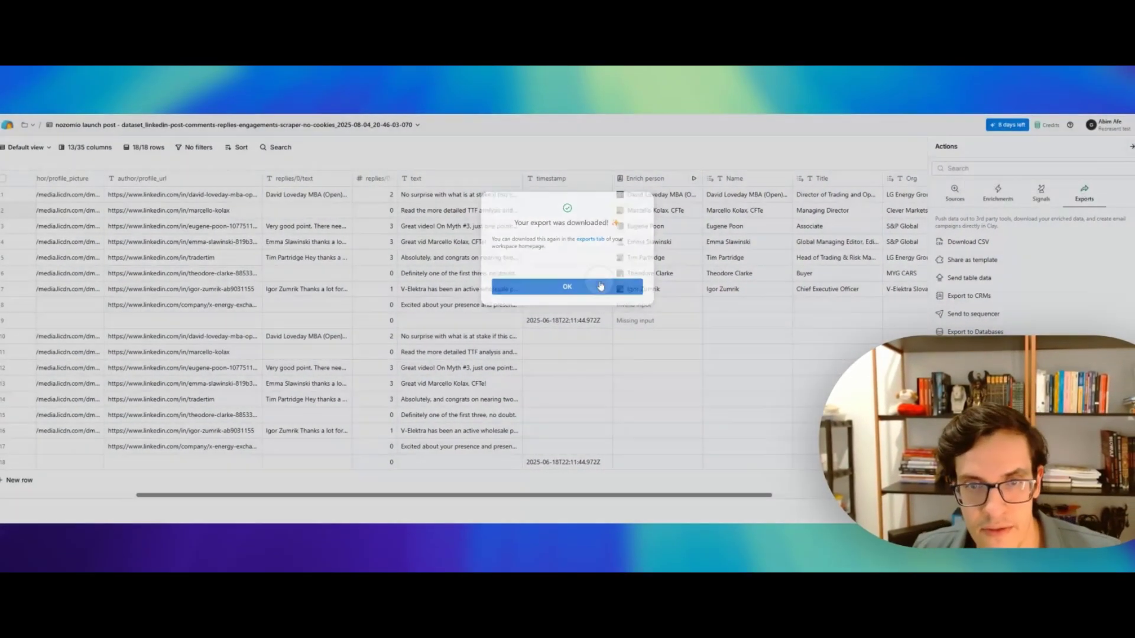